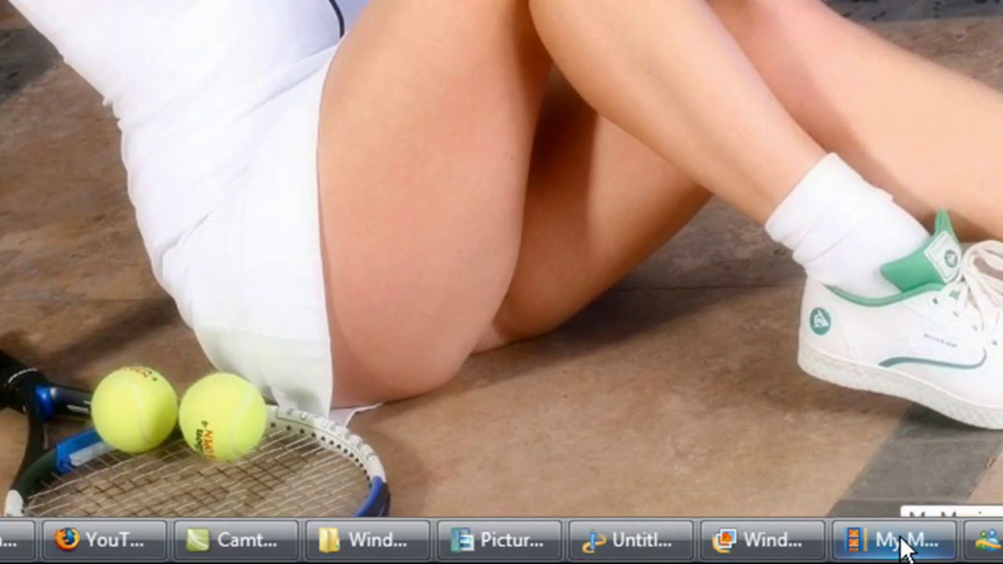
- Bring the empty My Movie project in Windows Live Movie Maker to the front
click(905, 541)
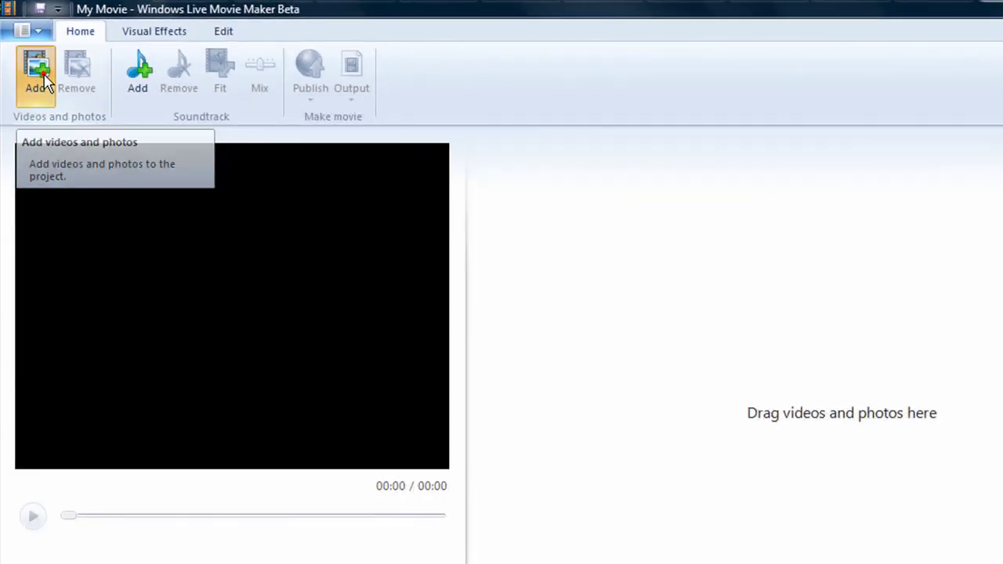
click(44, 85)
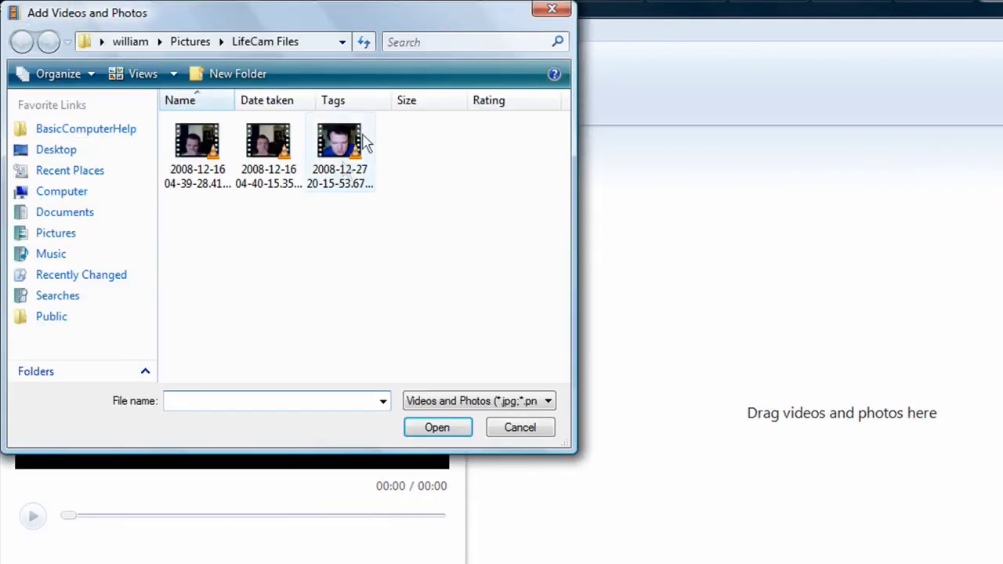
click(327, 157)
double_click(328, 157)
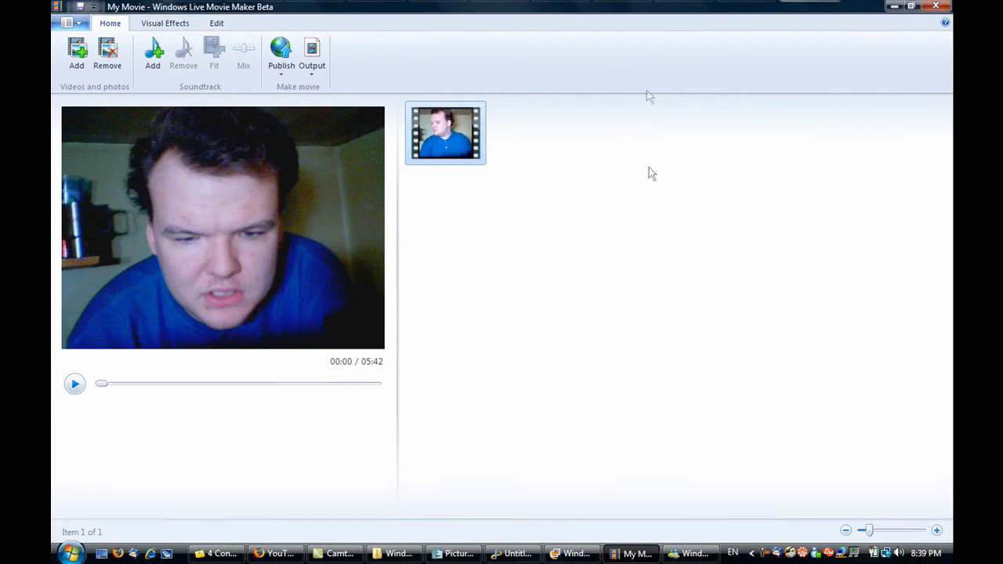
- Trim the webcam clip to 31 seconds by moving its start and end points inward
click(214, 27)
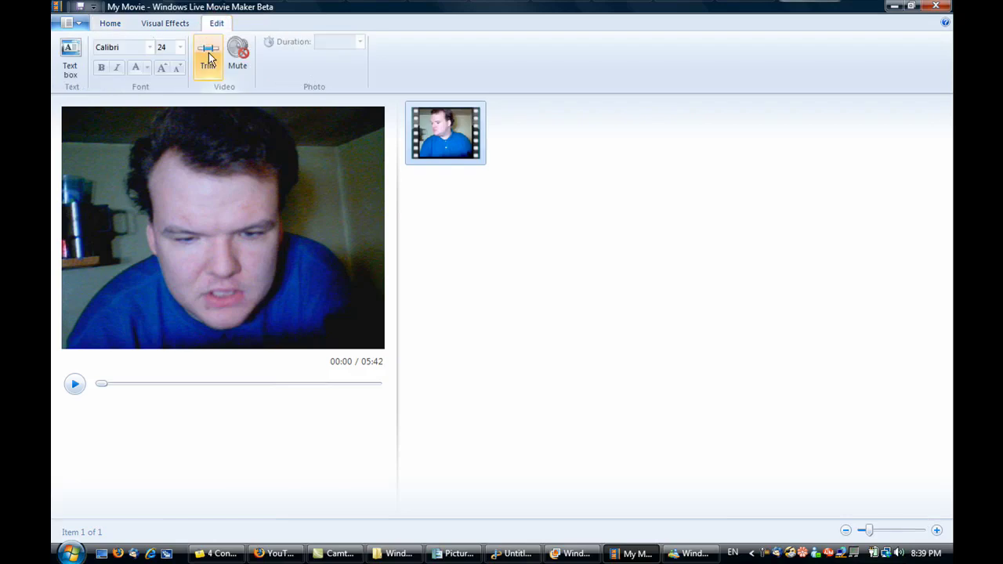
click(209, 57)
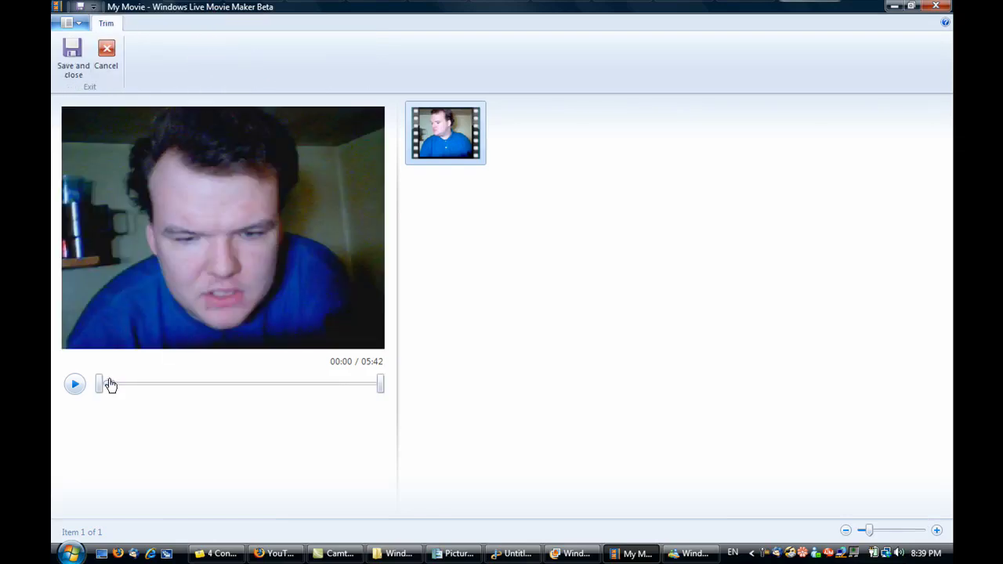
drag(99, 388, 124, 388)
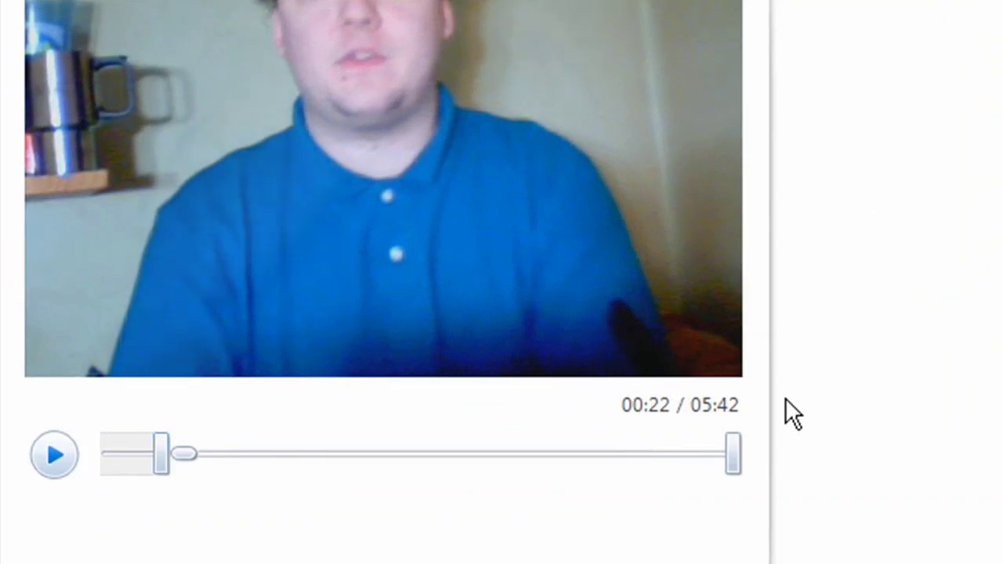
drag(731, 453, 260, 489)
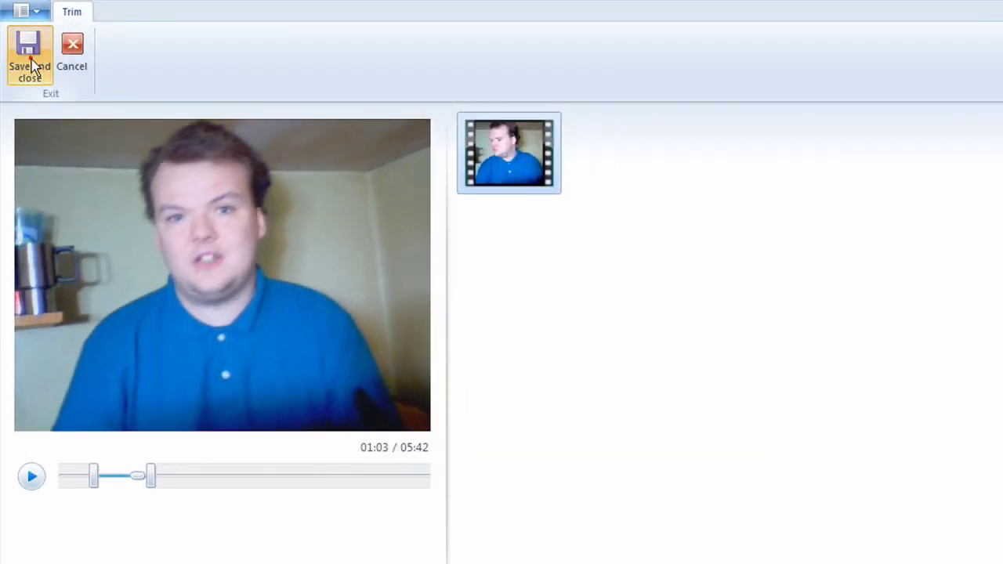
click(30, 60)
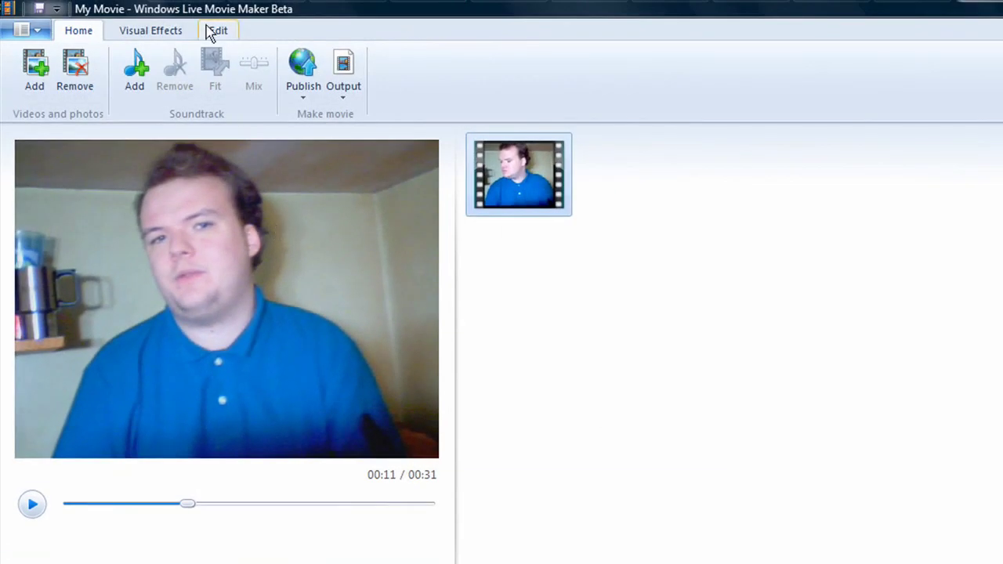
click(215, 30)
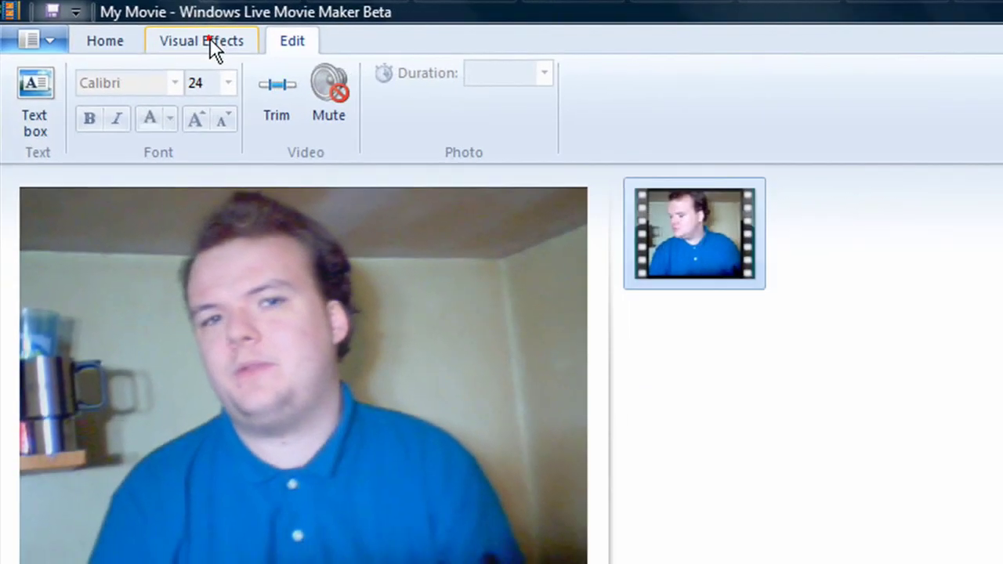
- Browse the Visual Effects transitions and effects galleries for the trimmed clip
click(254, 49)
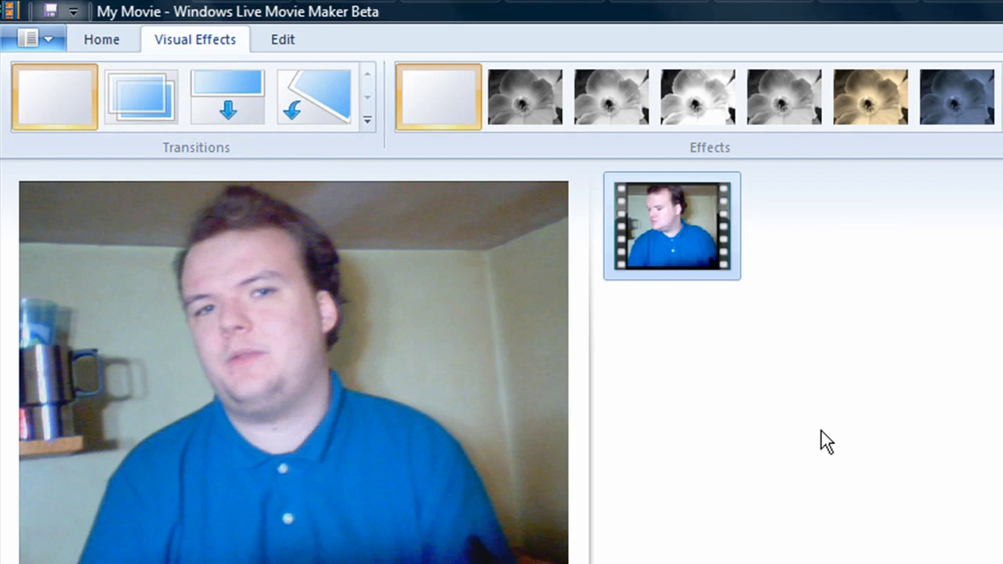
click(82, 41)
- Review the Trust Center privacy settings in Movie Maker Options and cancel without changes
click(54, 35)
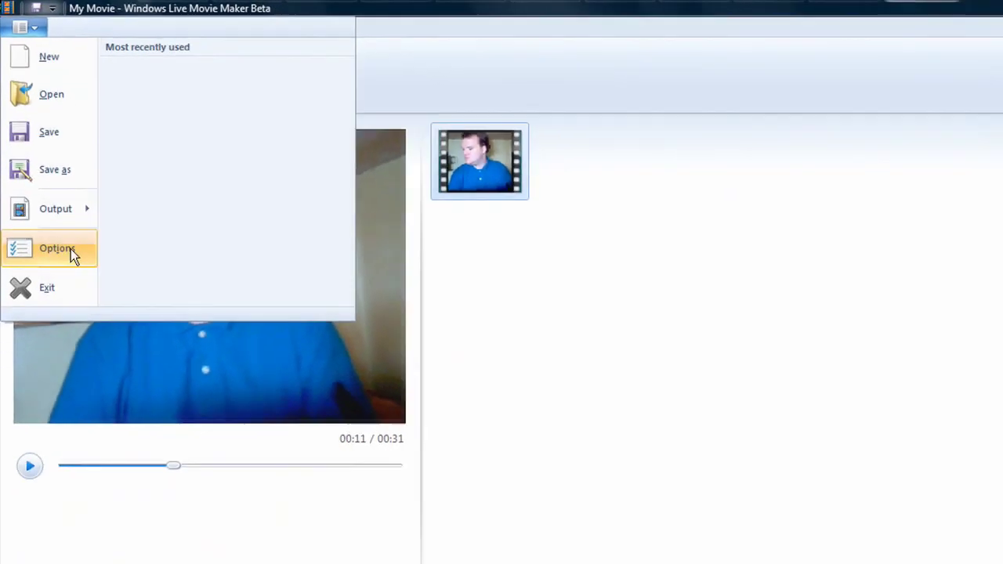
click(99, 347)
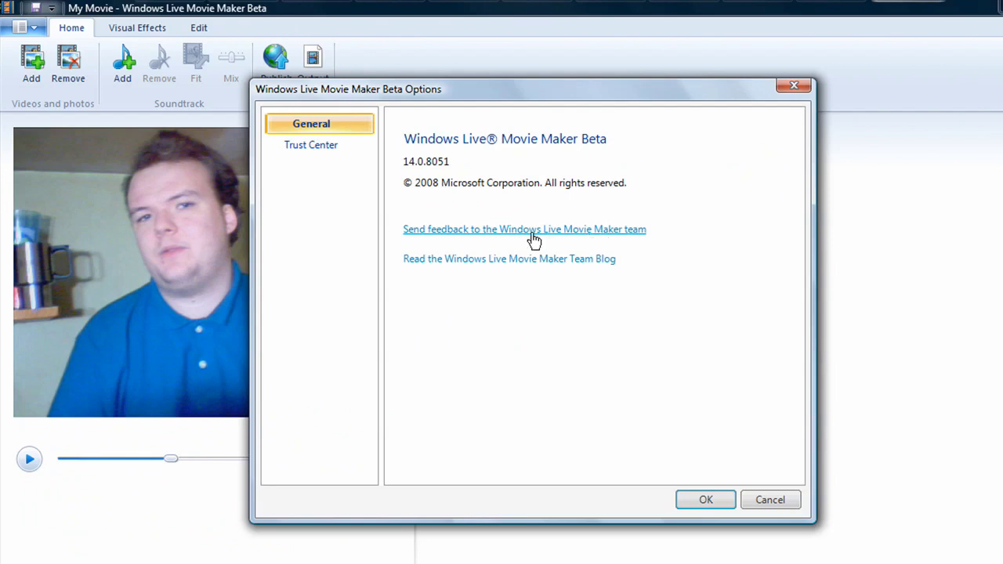
click(296, 147)
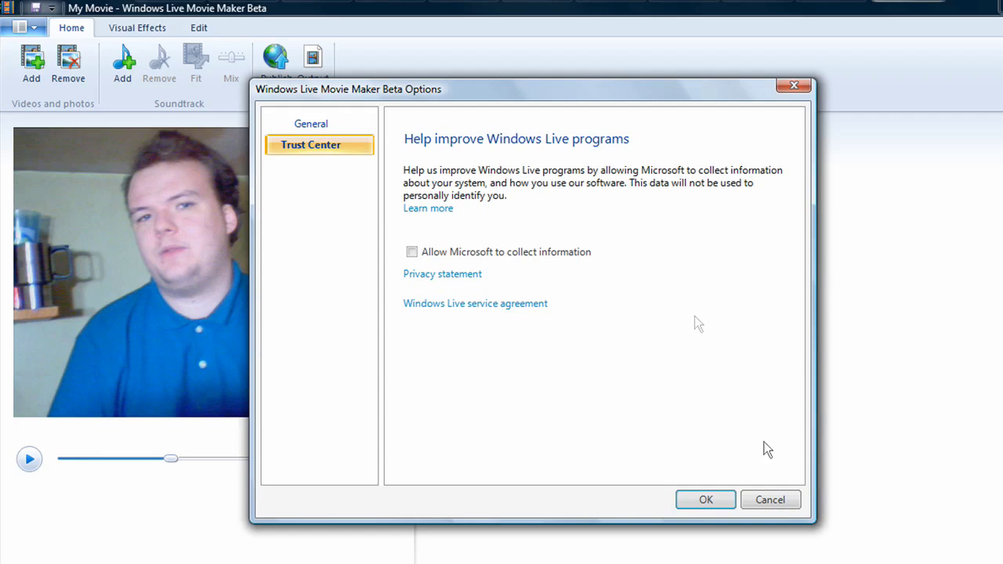
click(779, 500)
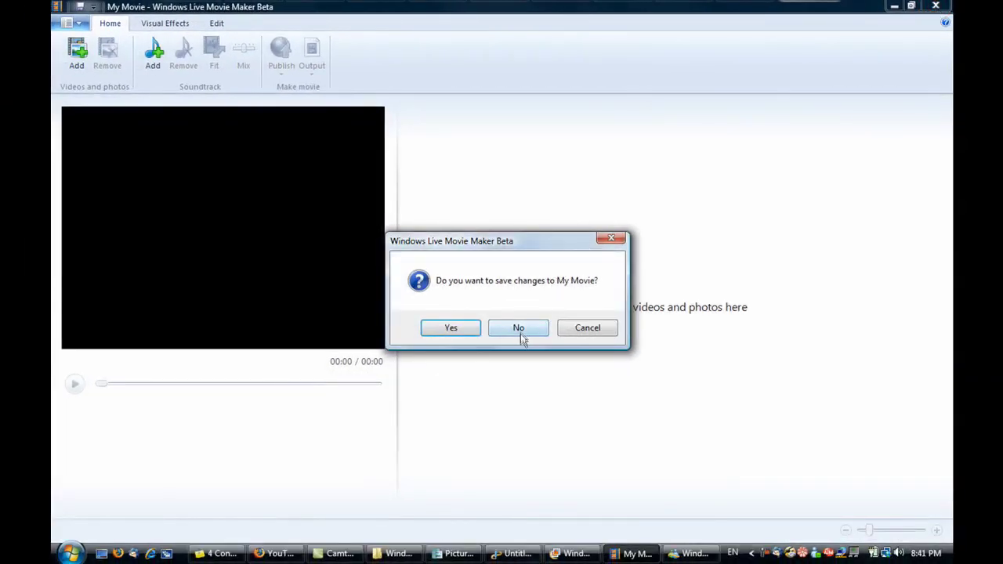
- Close Movie Maker without saving the project, then close Windows Live Photo Gallery
click(521, 330)
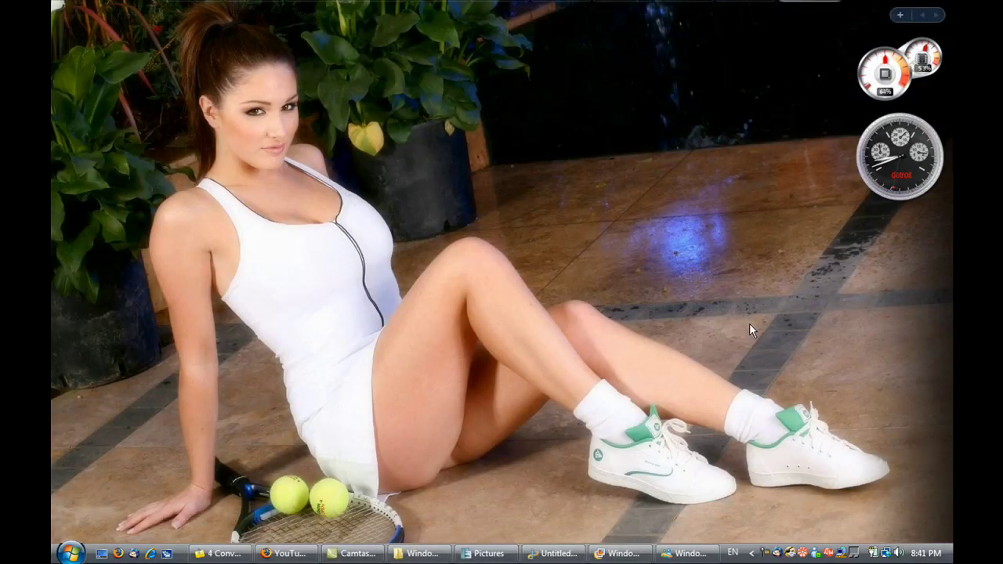
click(680, 554)
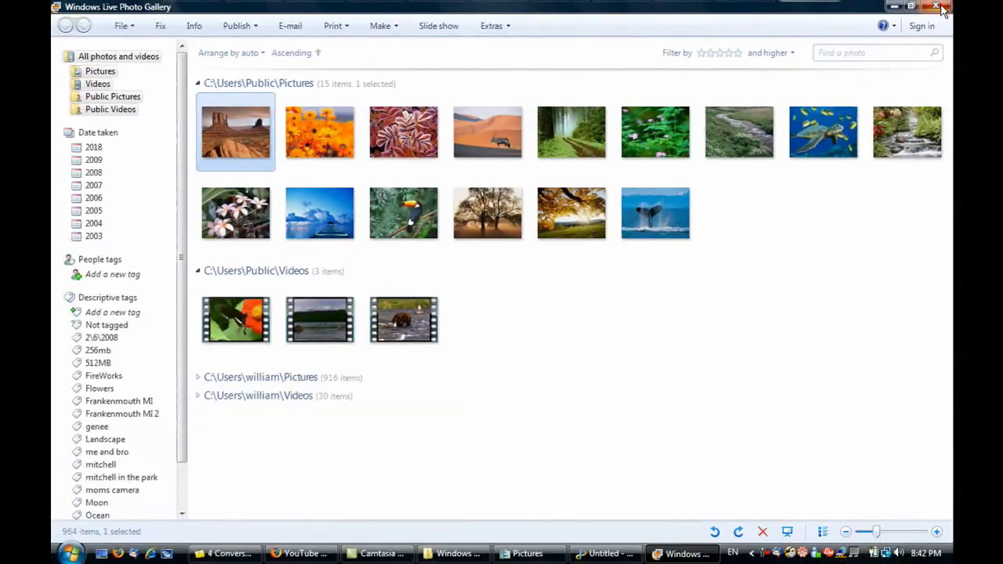
click(937, 7)
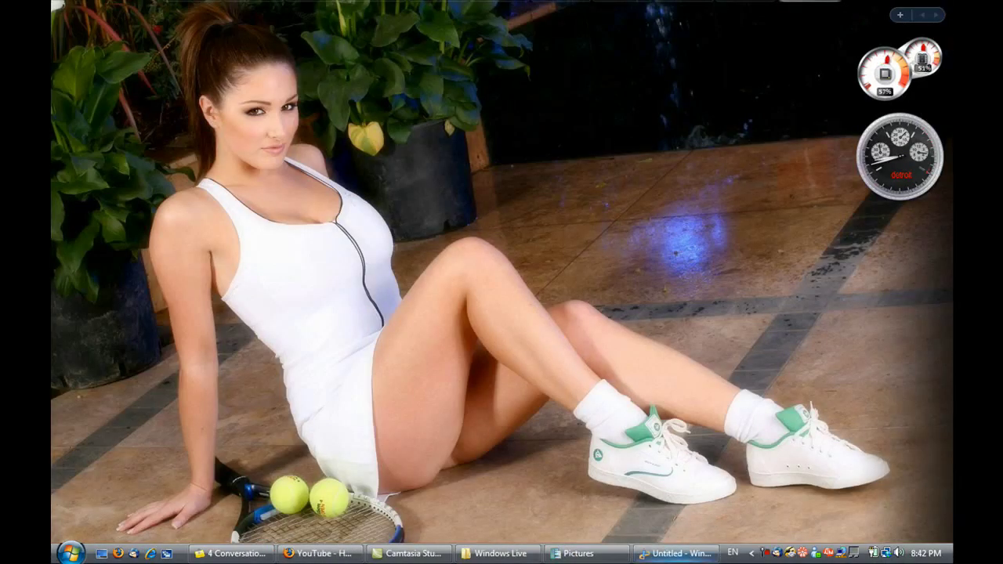
- Restore Windows Live Writer and check the blog list, keeping All about William selected
click(678, 557)
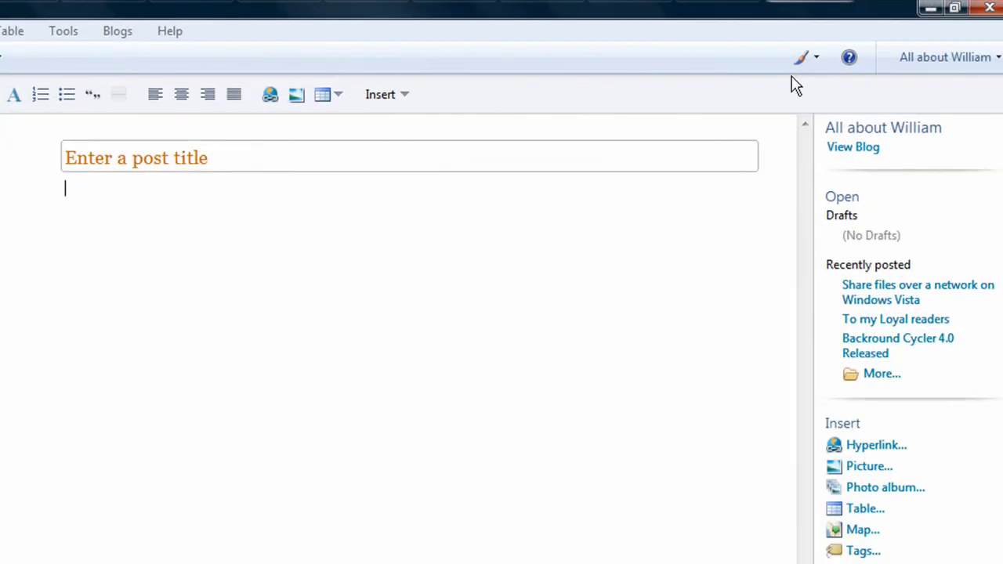
click(941, 56)
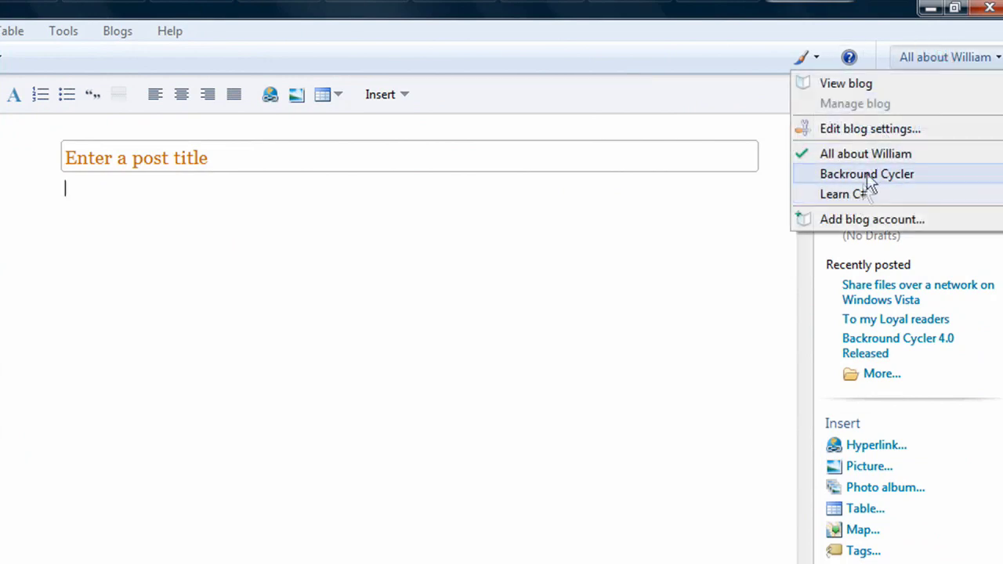
click(601, 226)
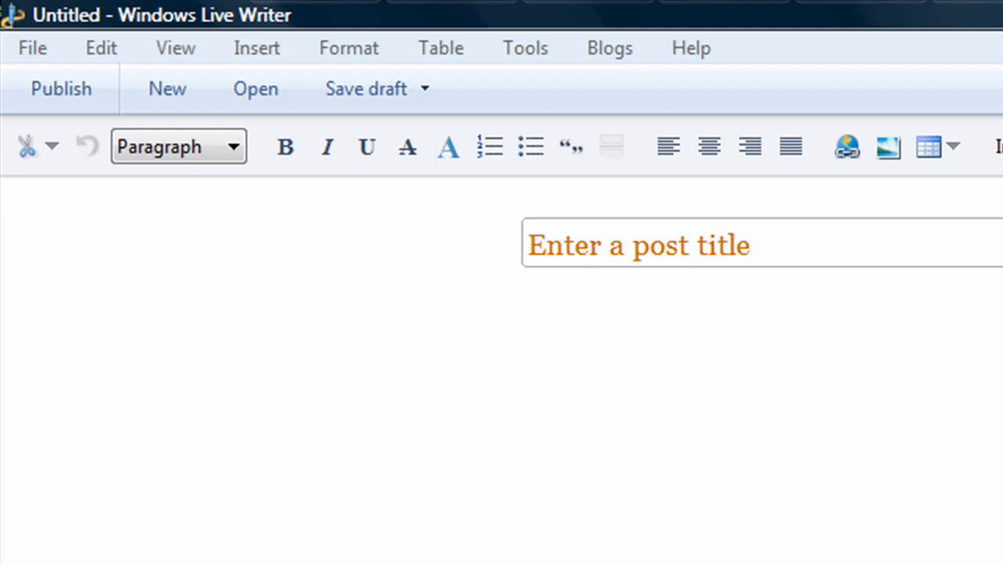
- Type three paragraphs in the post, each reading 'test'
text(test)
key(Return)
text(test)
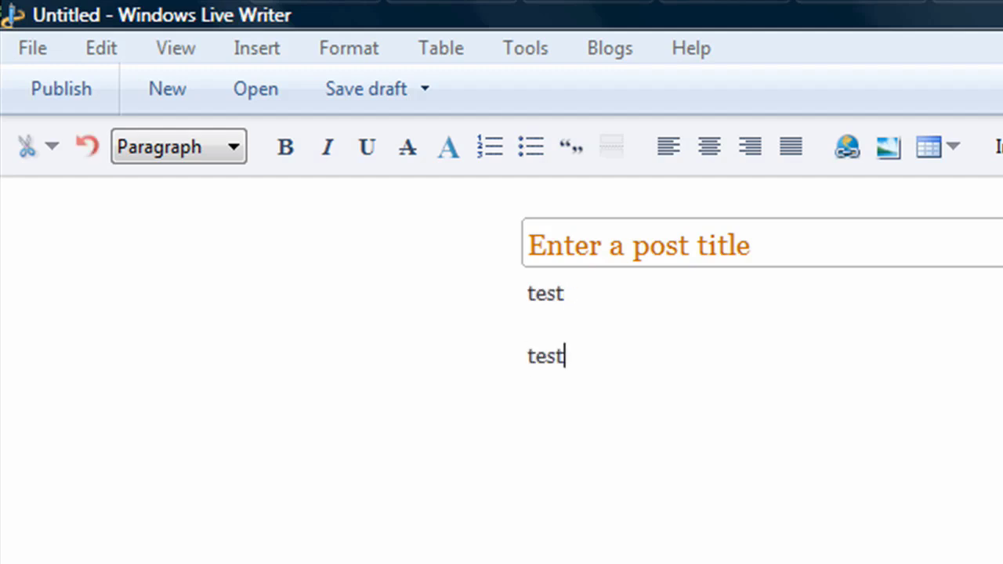
key(Return)
text(test)
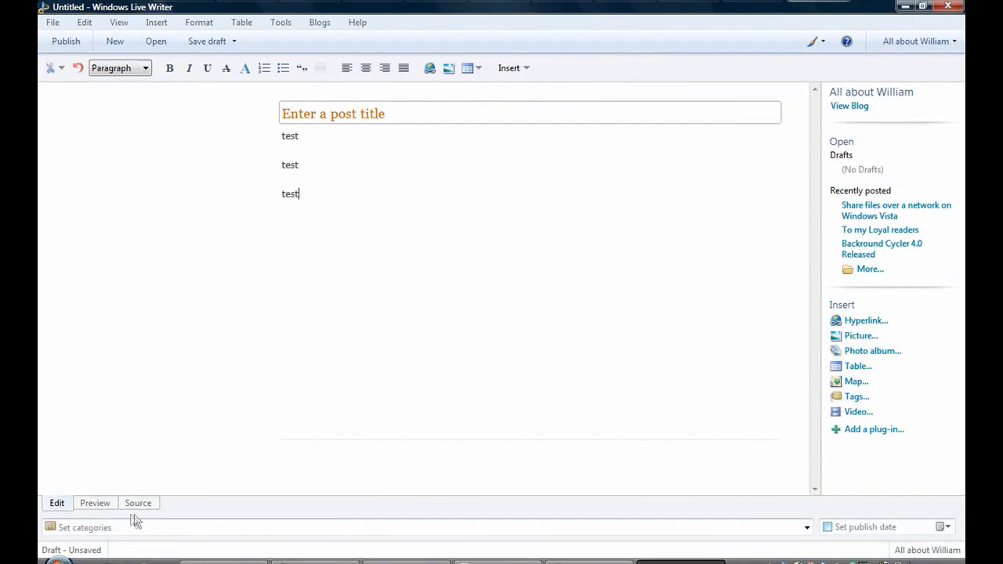
- In HTML source, add a line break and 'test text' after the second 'test'
click(138, 503)
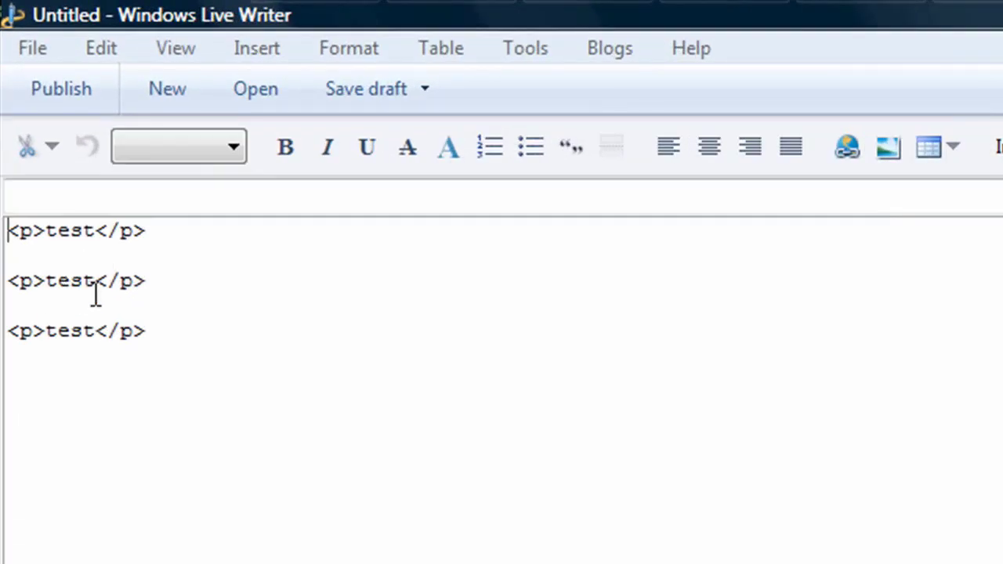
click(96, 281)
text(t<br />)
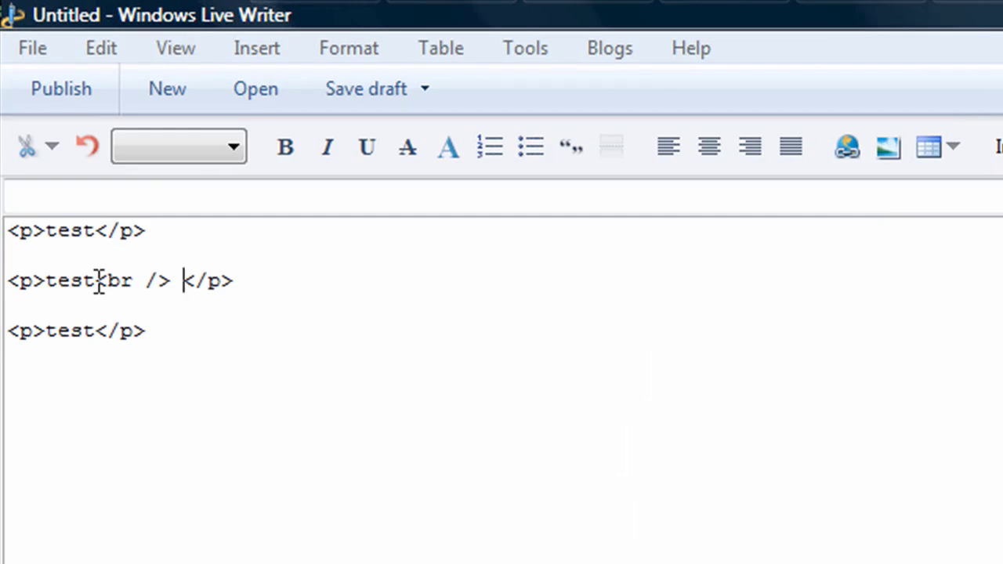
text( test)
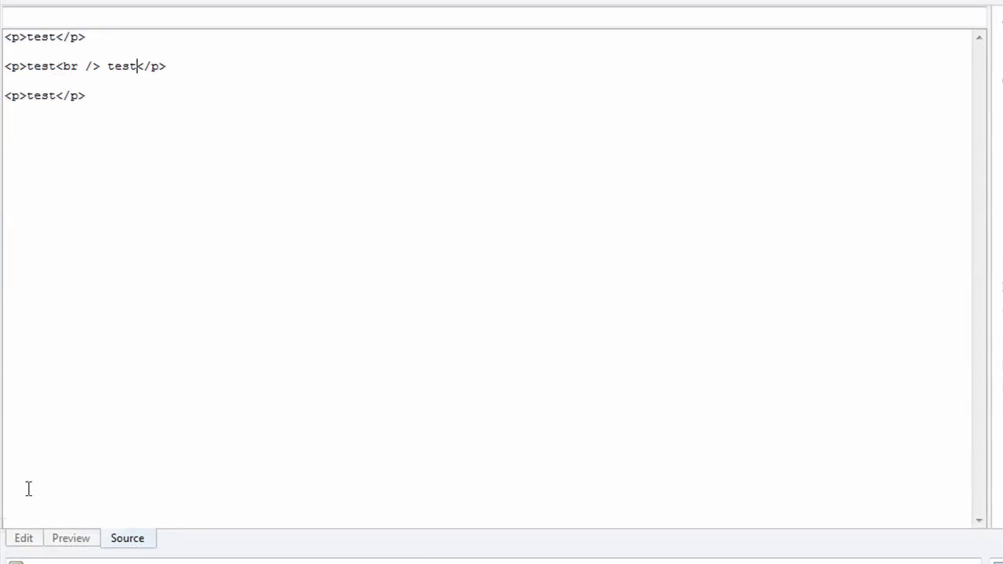
text( text)
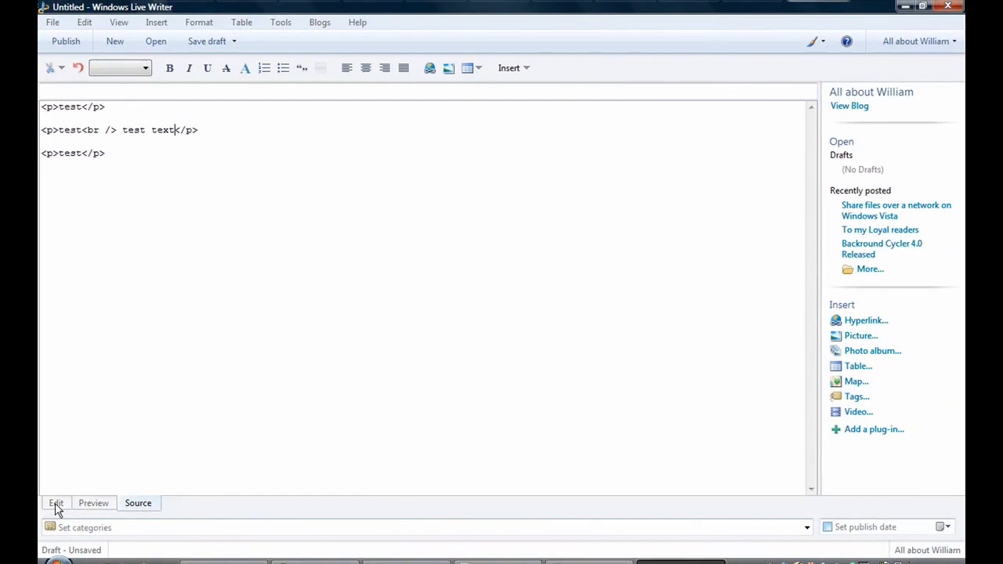
click(56, 504)
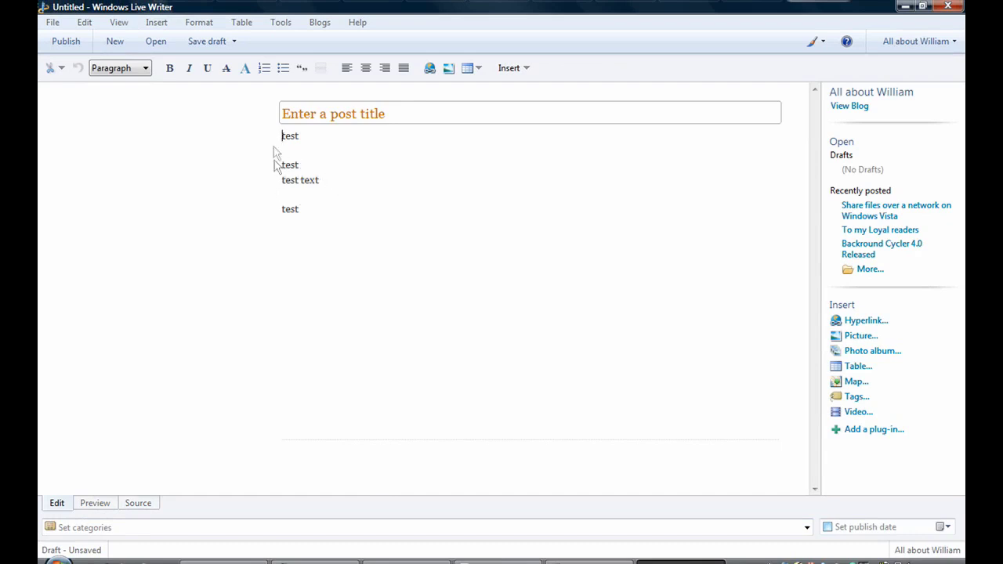
click(138, 504)
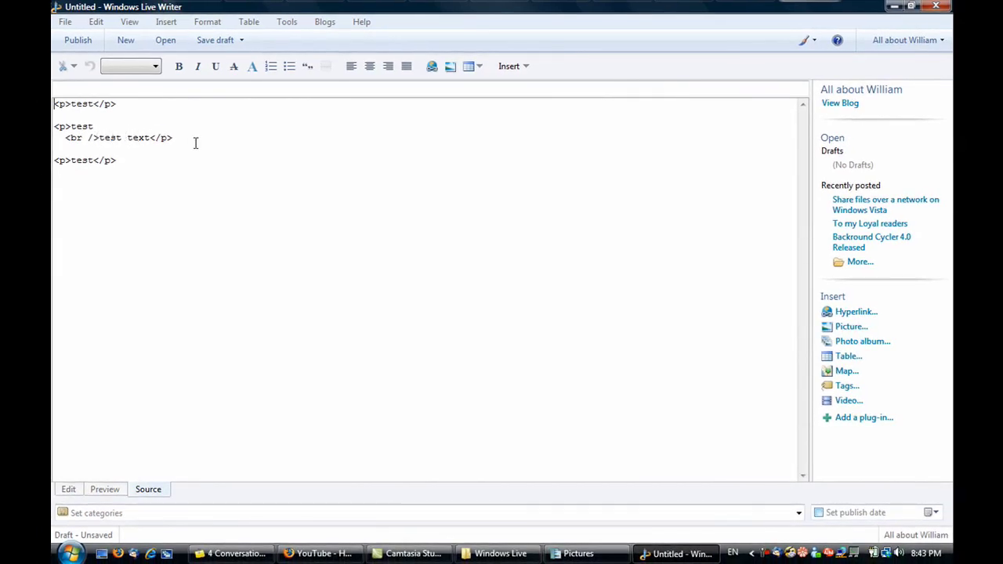
key(F11)
click(438, 218)
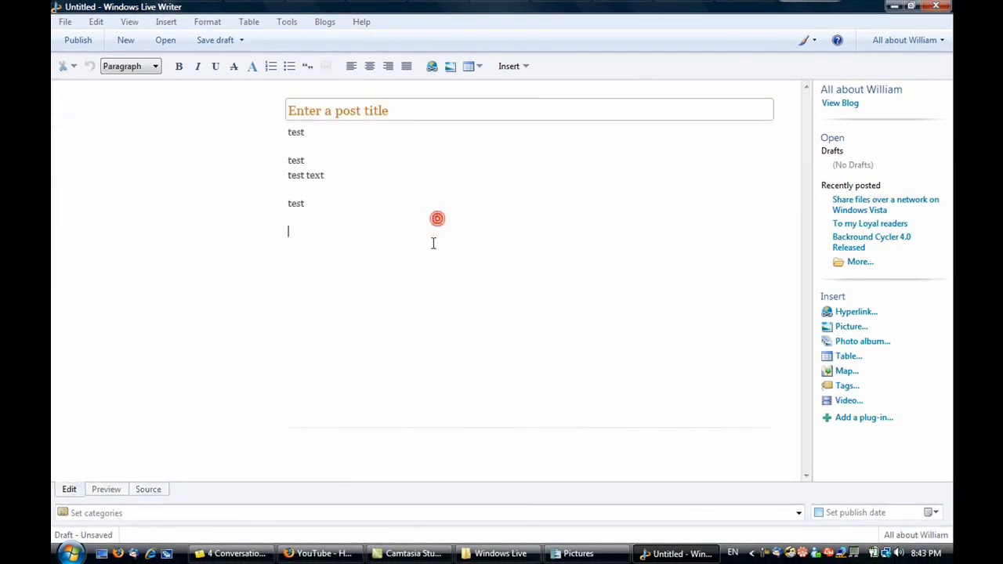
text(http://)
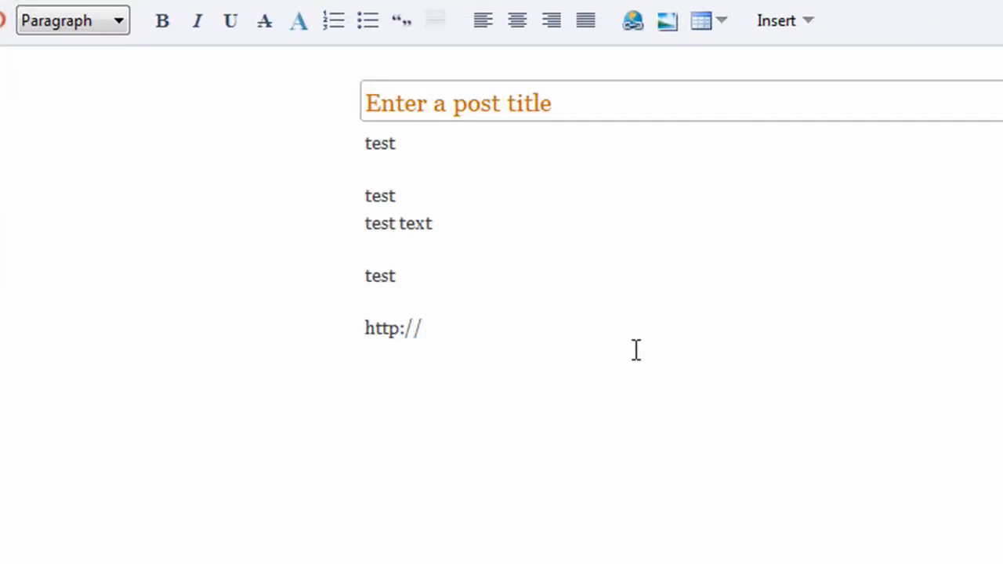
text(/allabout)
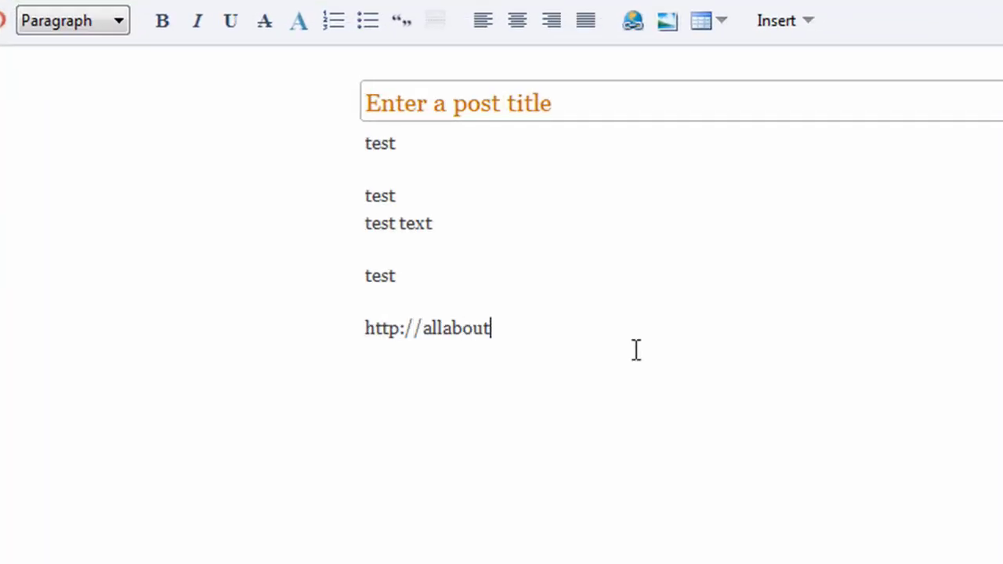
text(ab)
key(BackSpace)
key(BackSpace)
text(william.blogs)
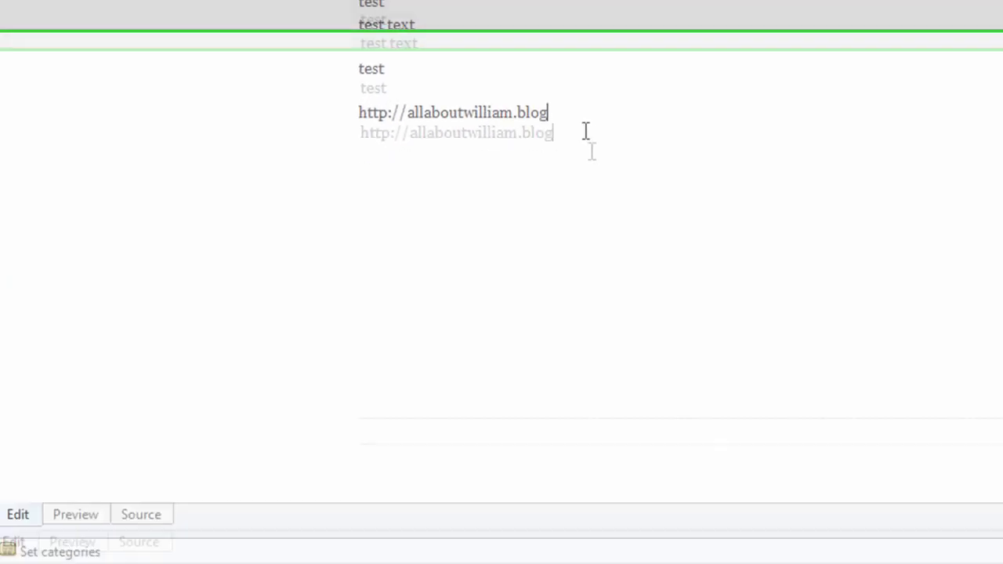
text(pot.com)
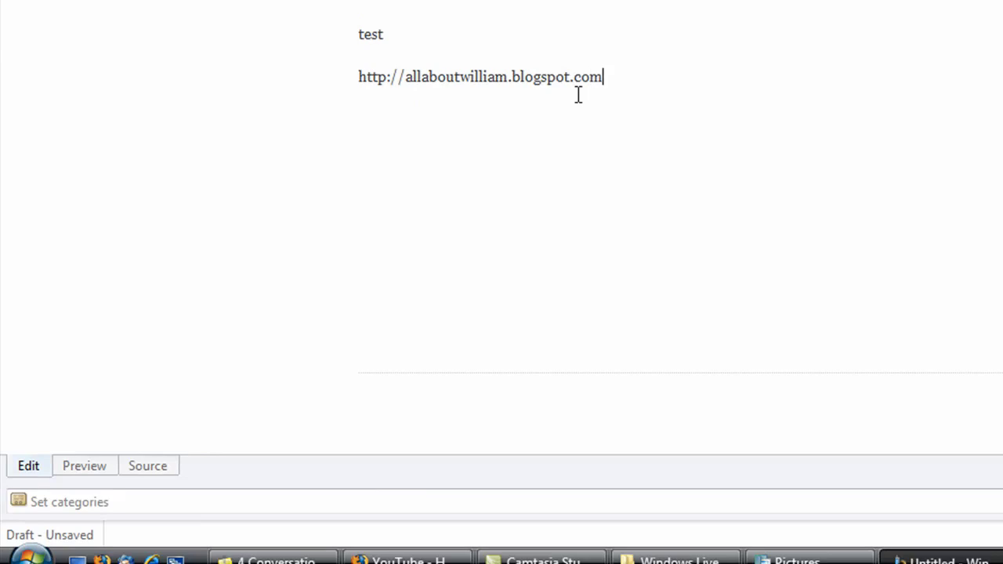
key(Return)
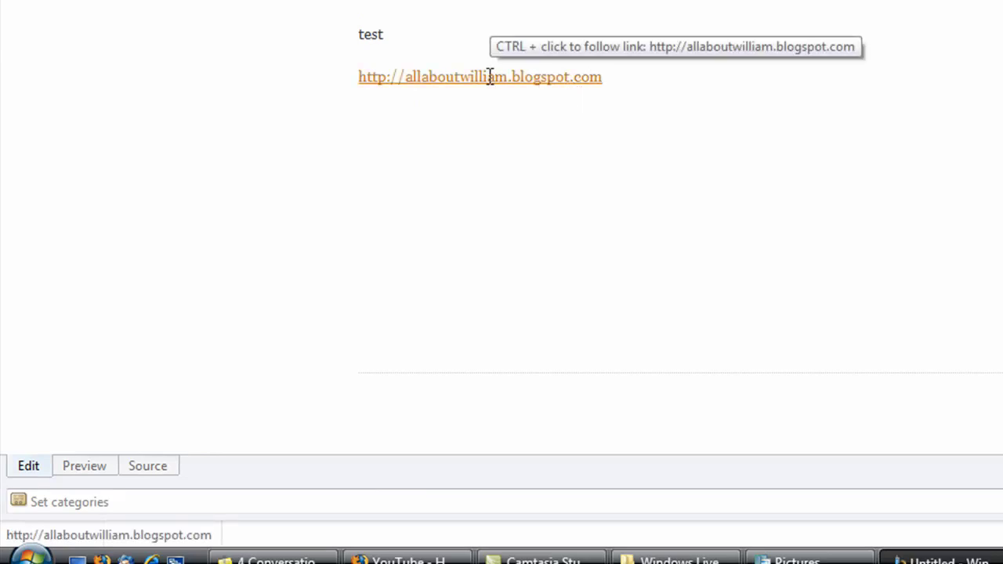
- Check the link's HTML source, then start a right-aligned line below the link
click(148, 466)
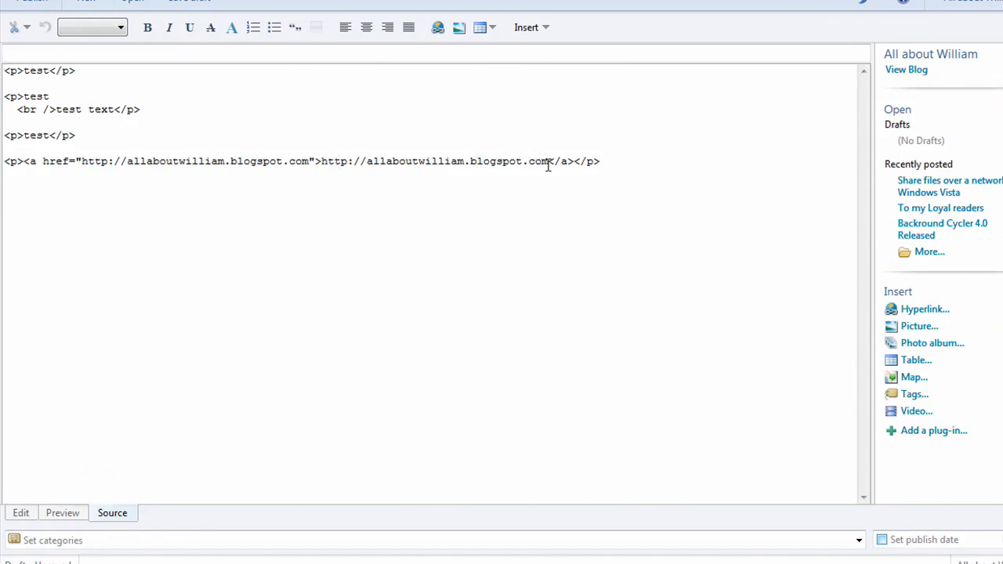
click(21, 512)
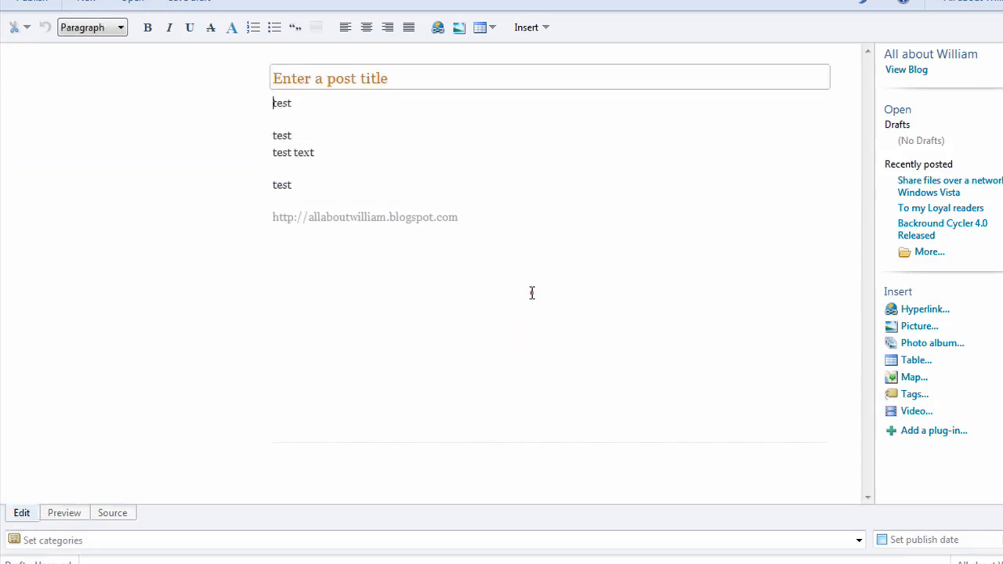
click(490, 238)
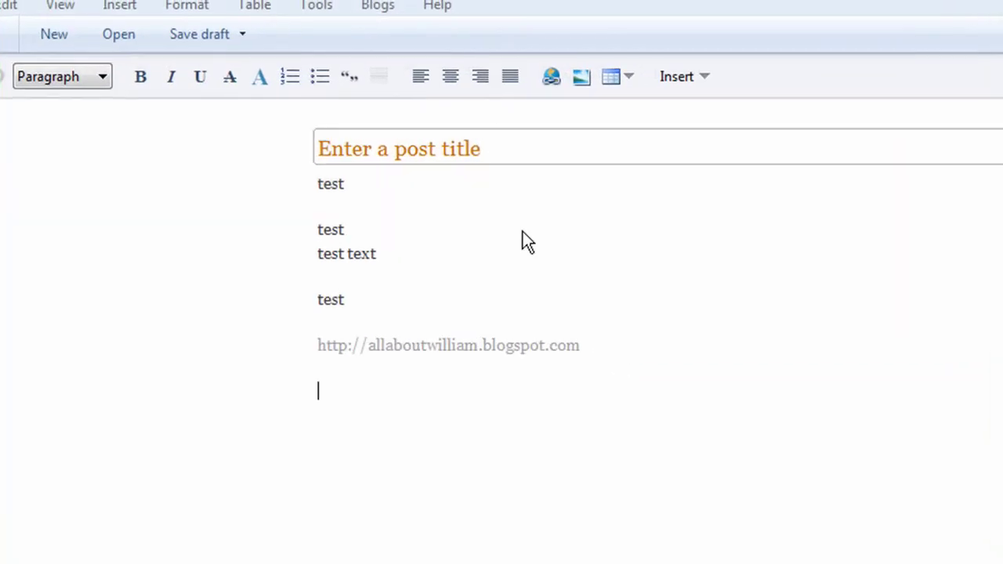
click(481, 78)
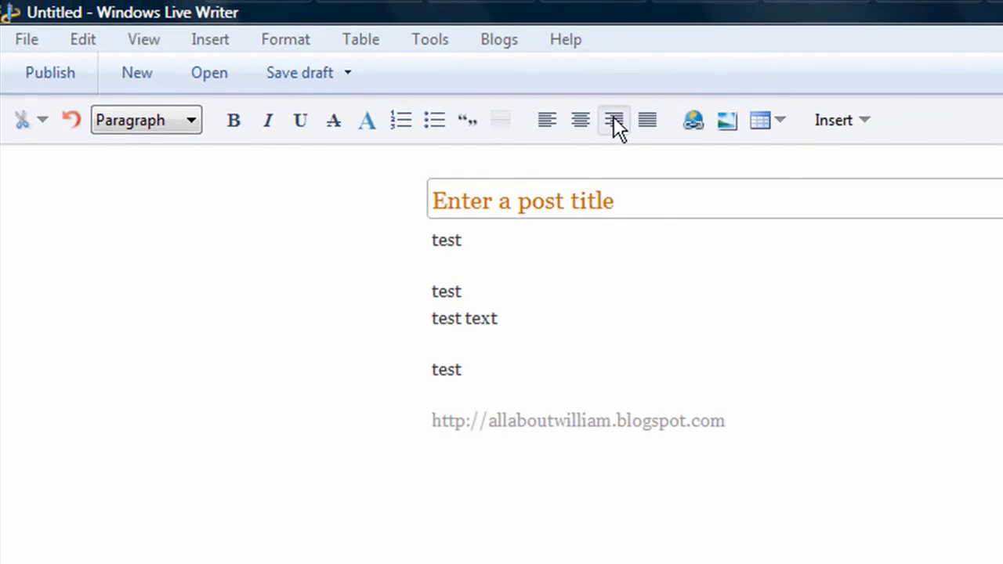
- Type the author's name as a bold italic signature and inspect its HTML source
click(225, 120)
click(280, 112)
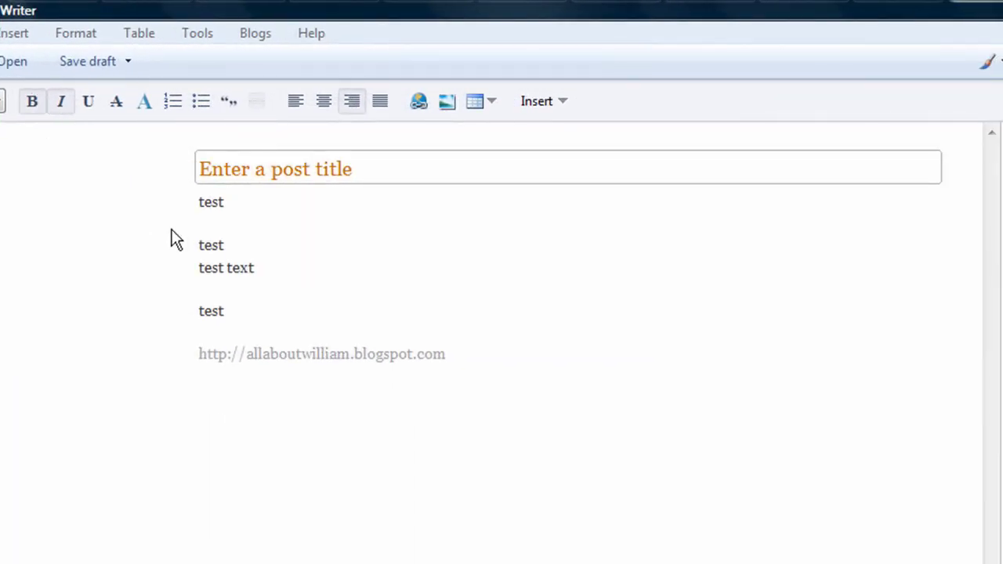
text(illiam McCormick)
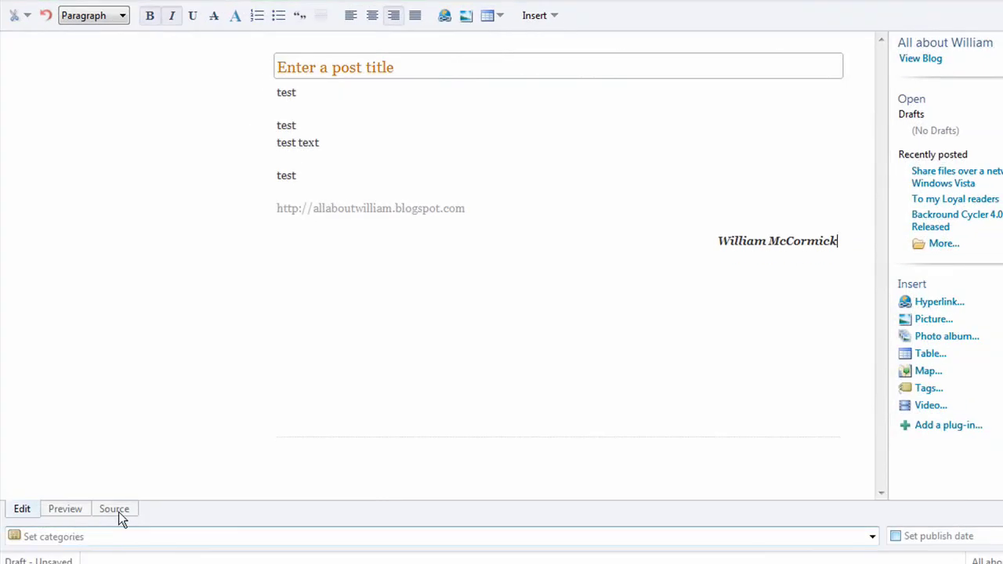
click(119, 512)
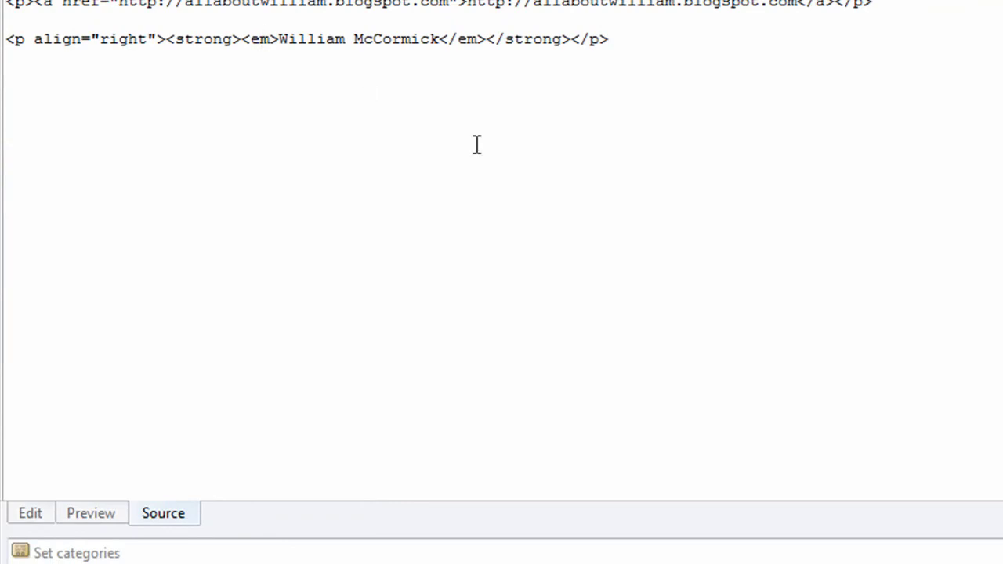
- Title the post 'test test test' and save it as a local draft
click(32, 511)
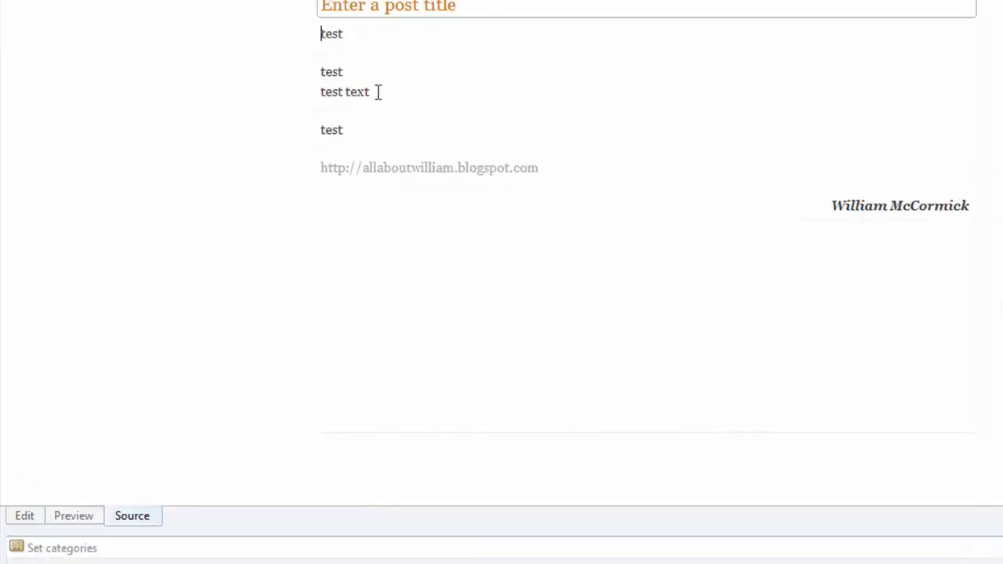
click(459, 11)
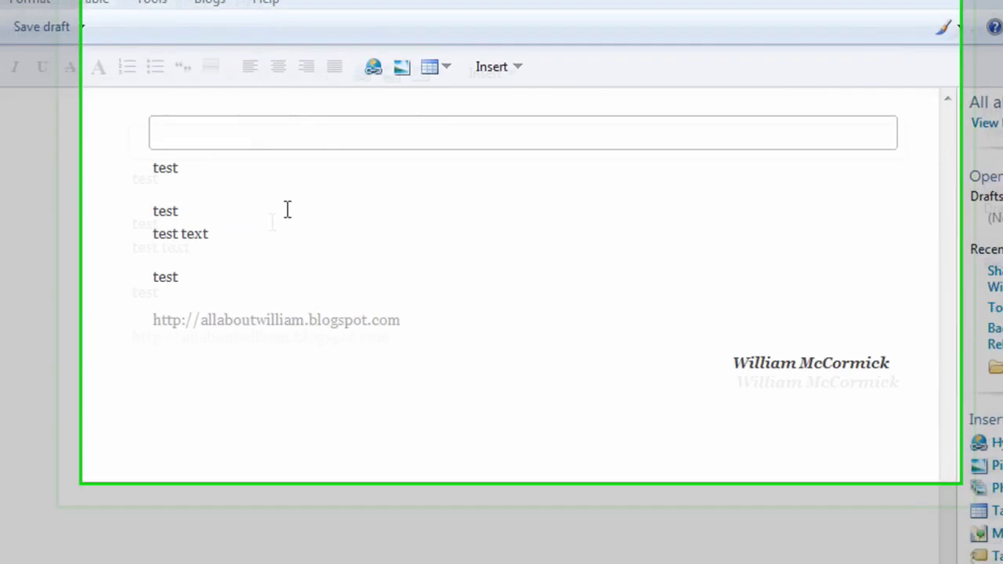
click(377, 135)
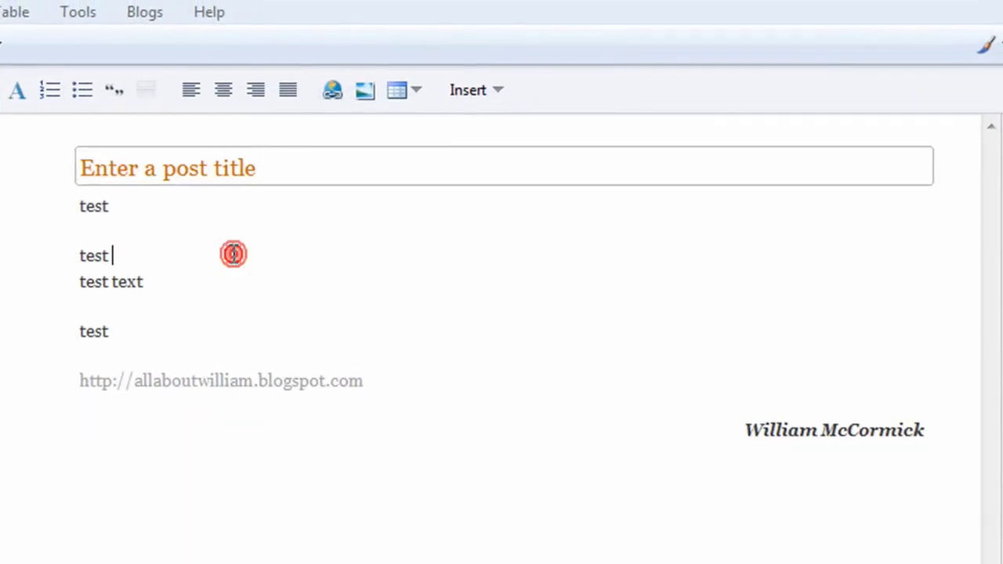
click(289, 163)
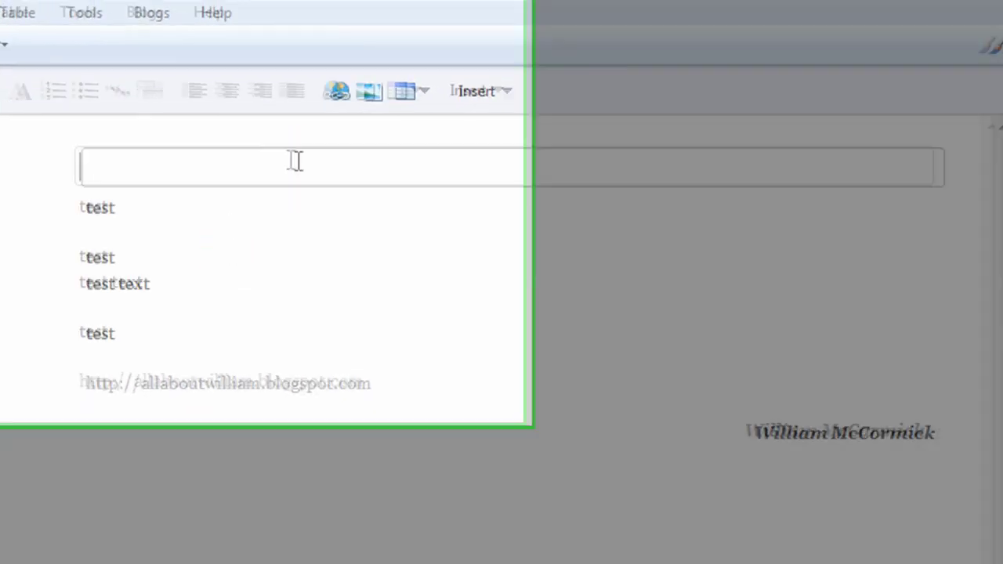
text(test test test)
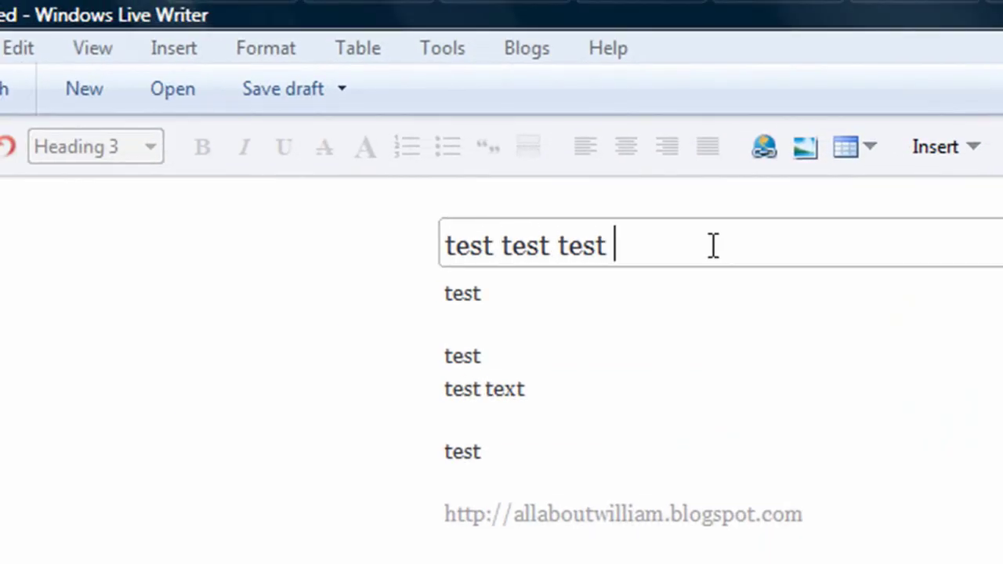
key(Tab)
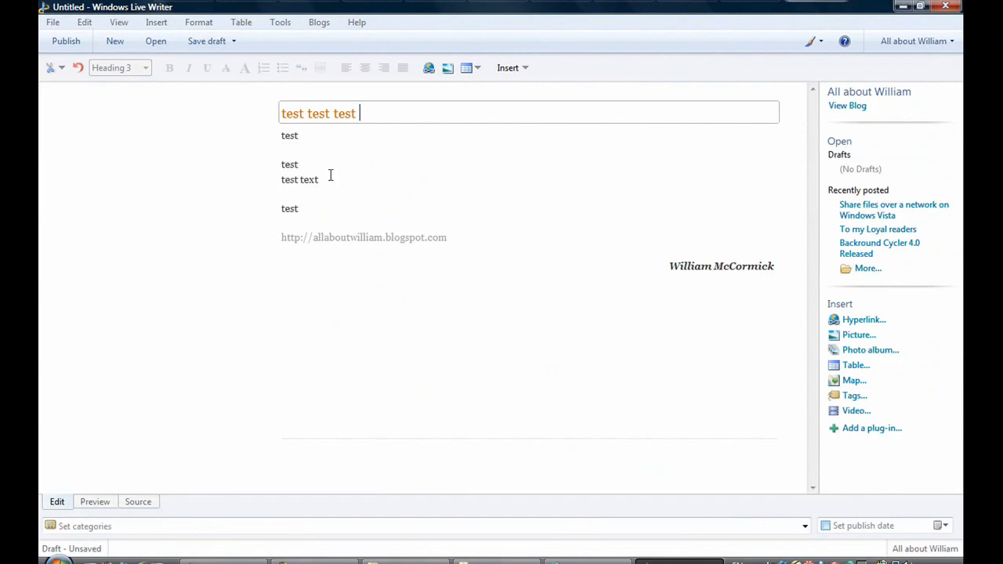
click(201, 43)
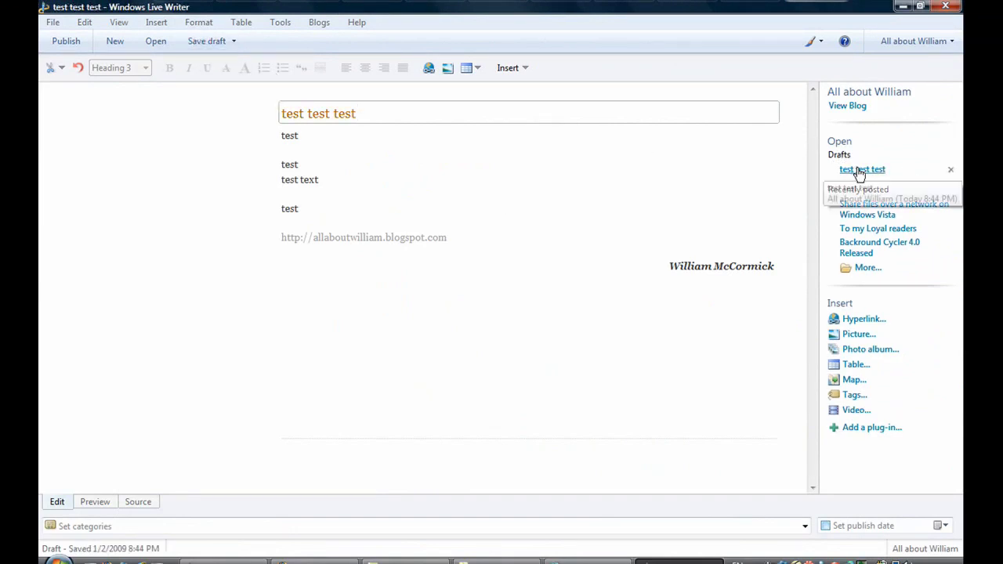
click(138, 503)
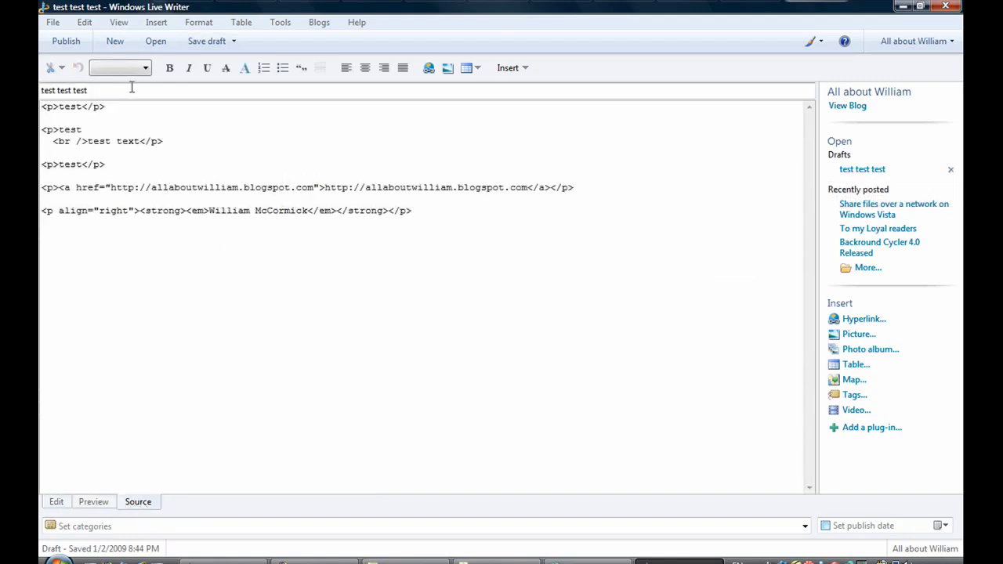
click(131, 87)
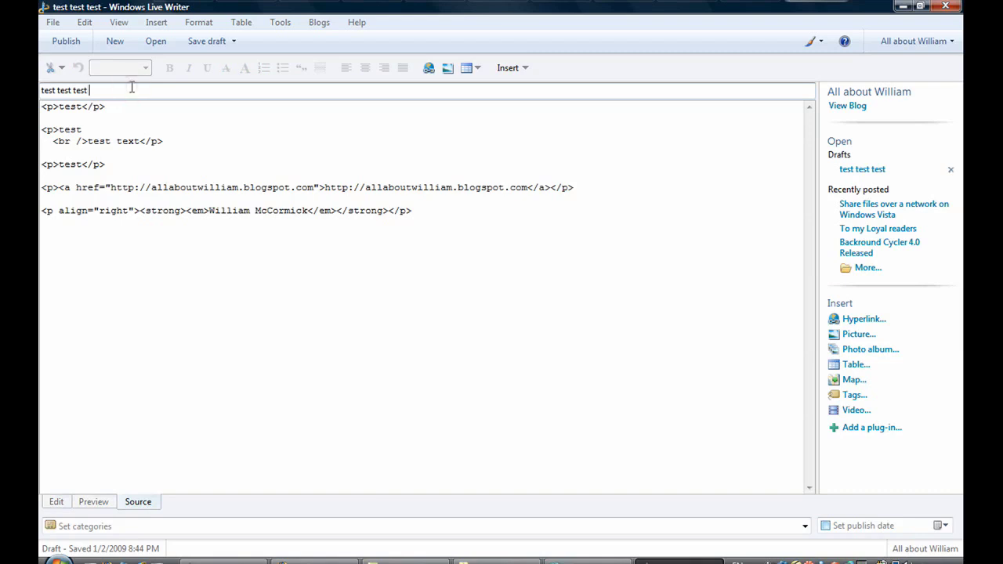
click(55, 503)
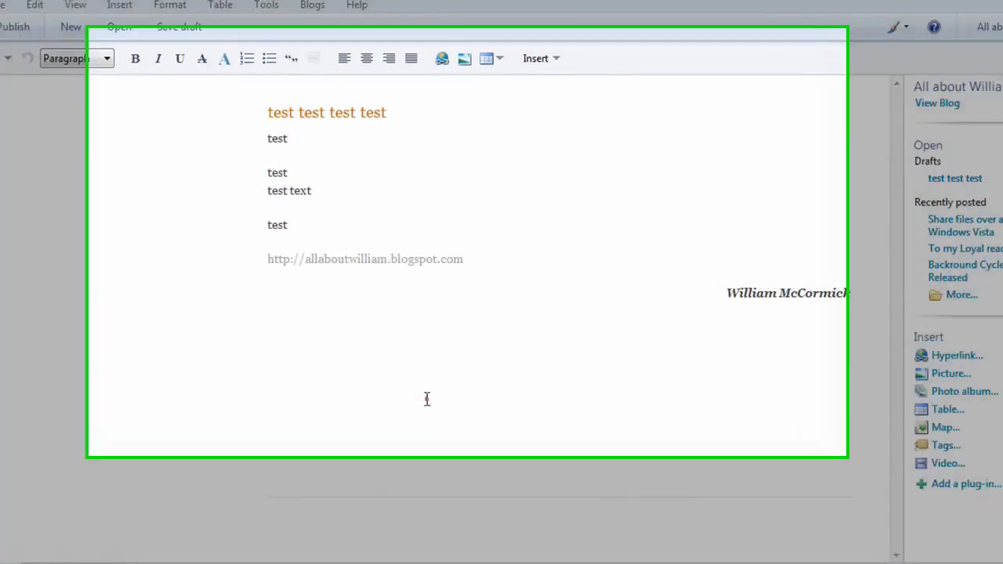
click(417, 355)
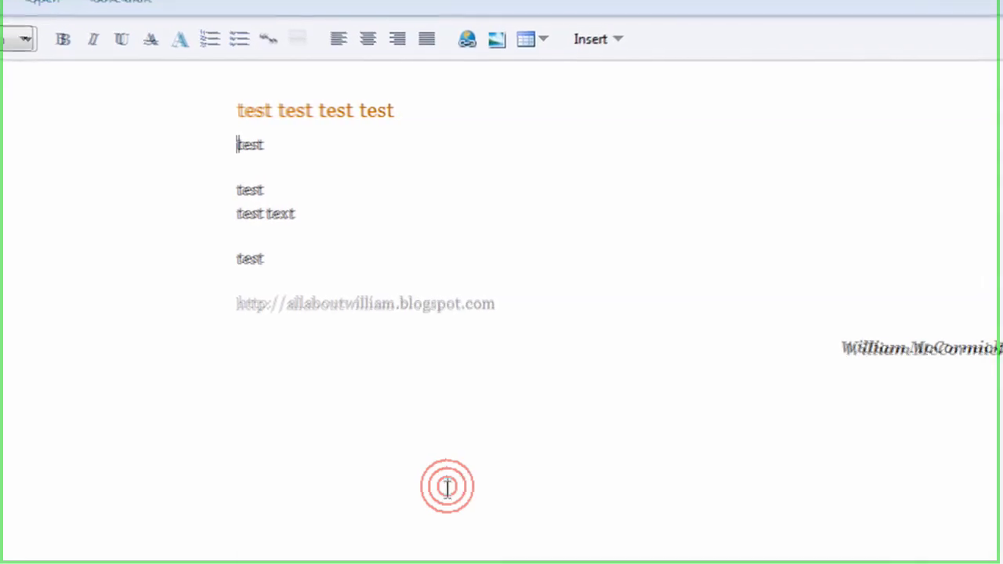
click(618, 330)
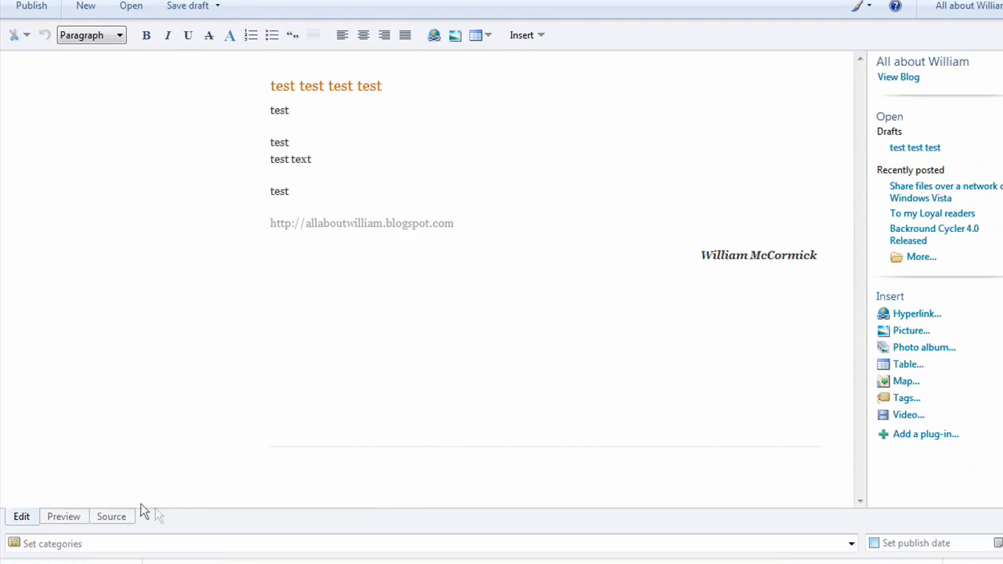
click(74, 514)
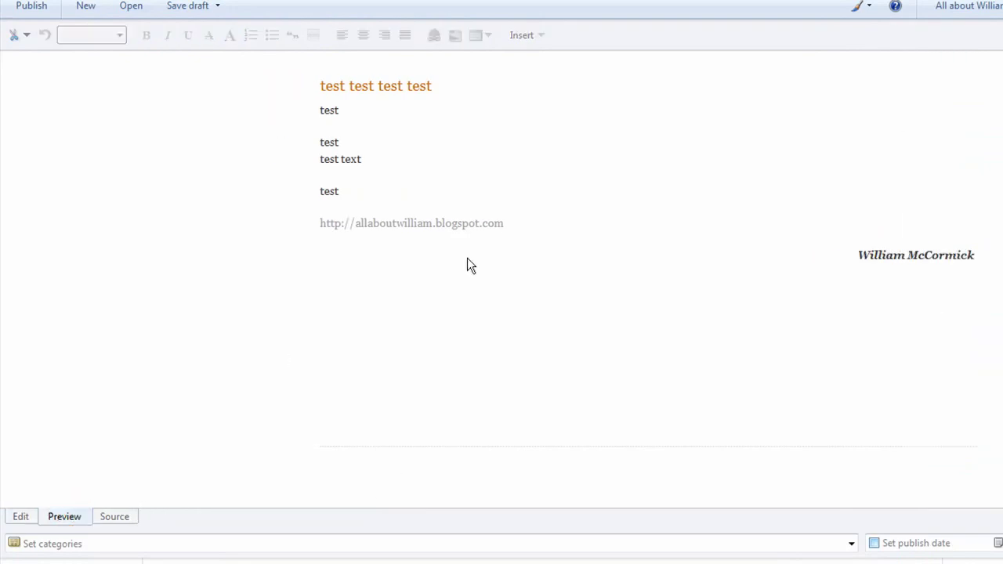
middle_click(604, 282)
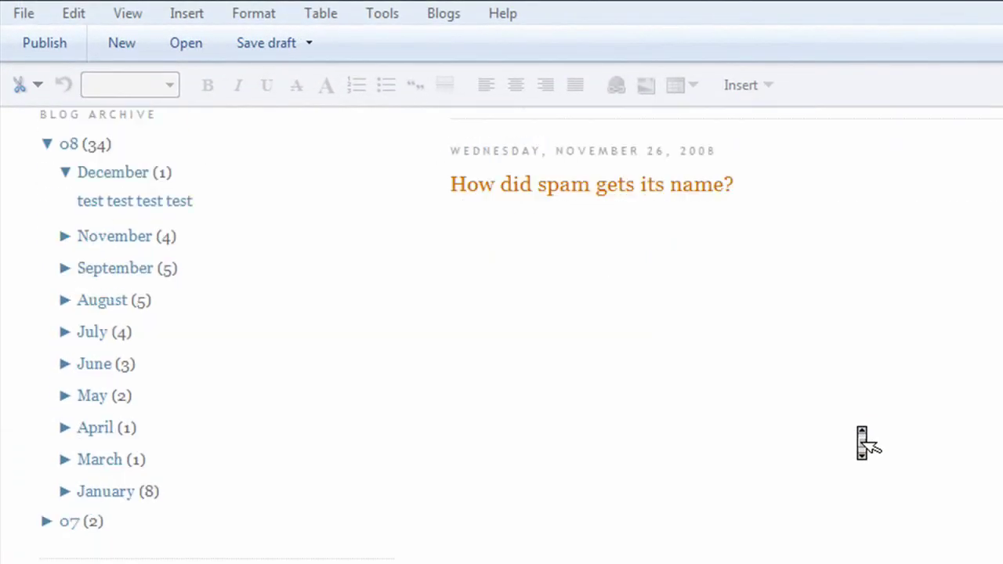
middle_click(862, 443)
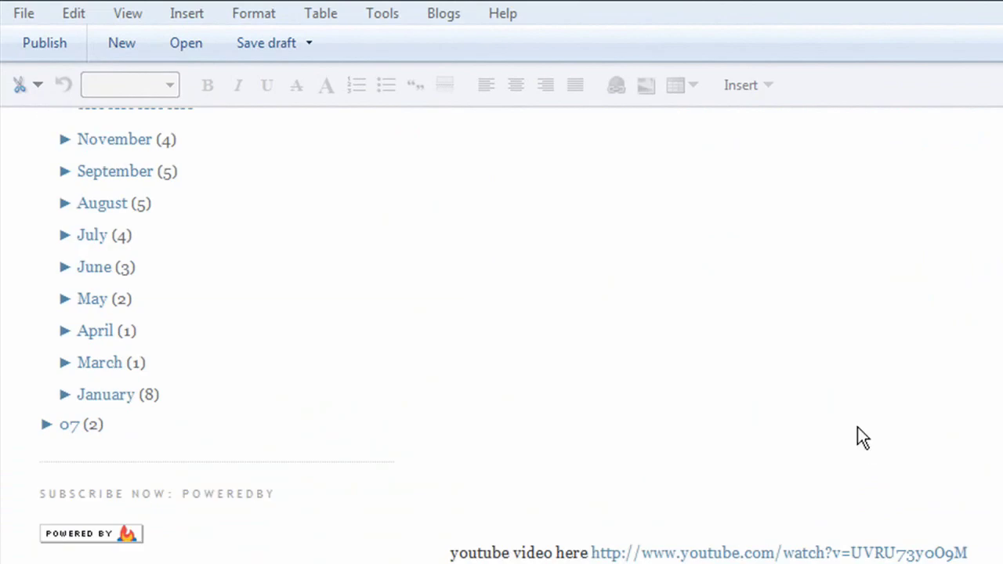
middle_click(862, 442)
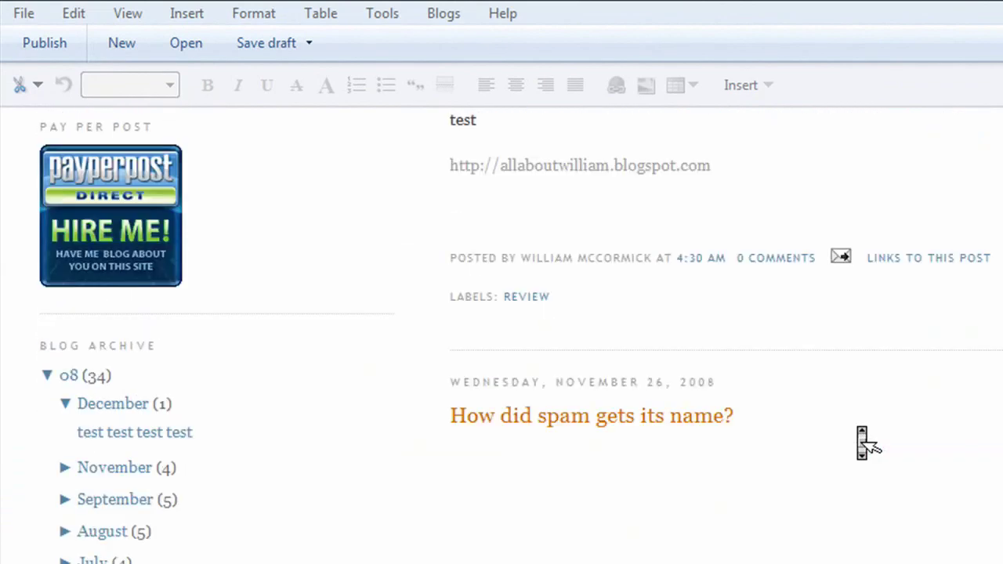
middle_click(858, 439)
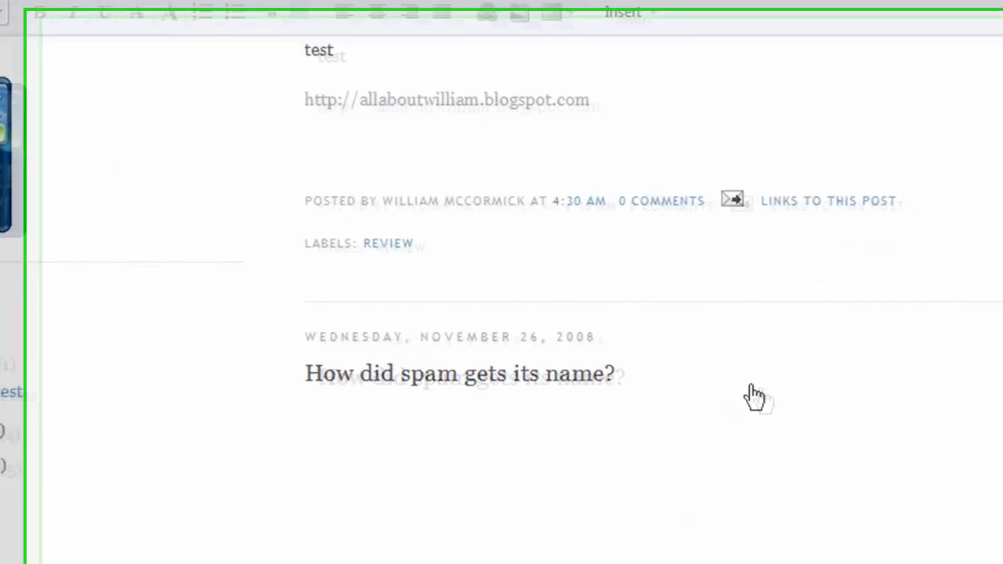
middle_click(755, 395)
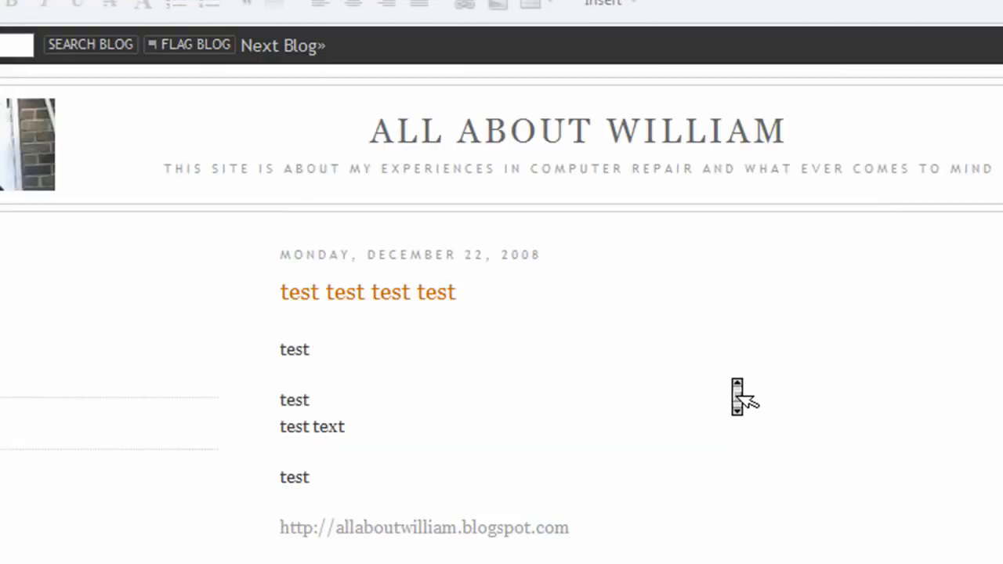
middle_click(732, 379)
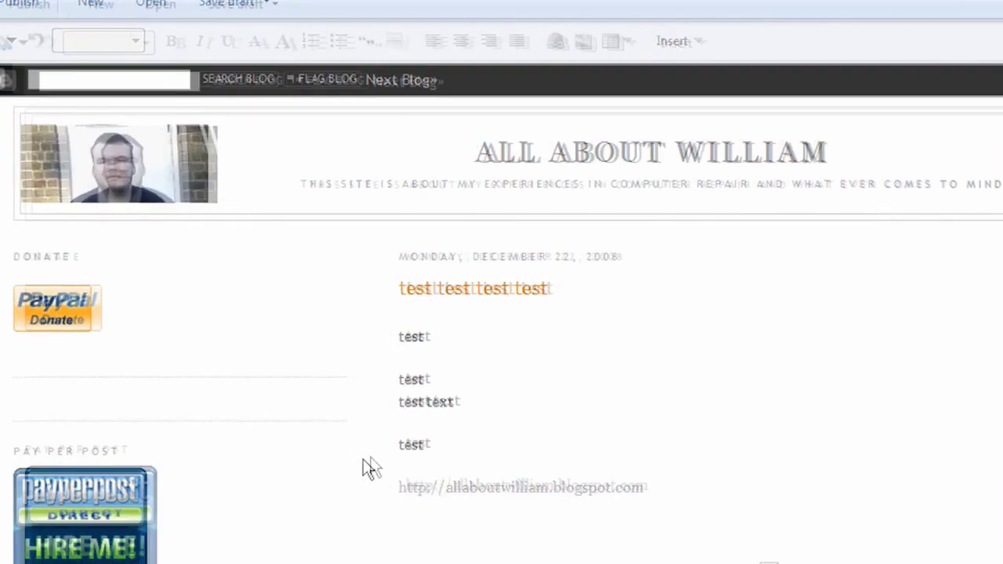
click(421, 331)
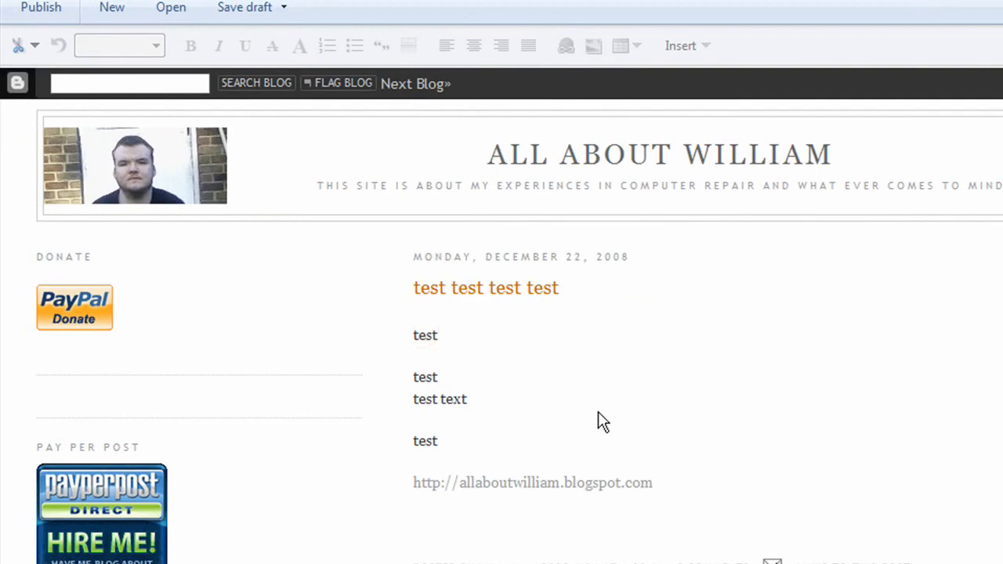
middle_click(821, 381)
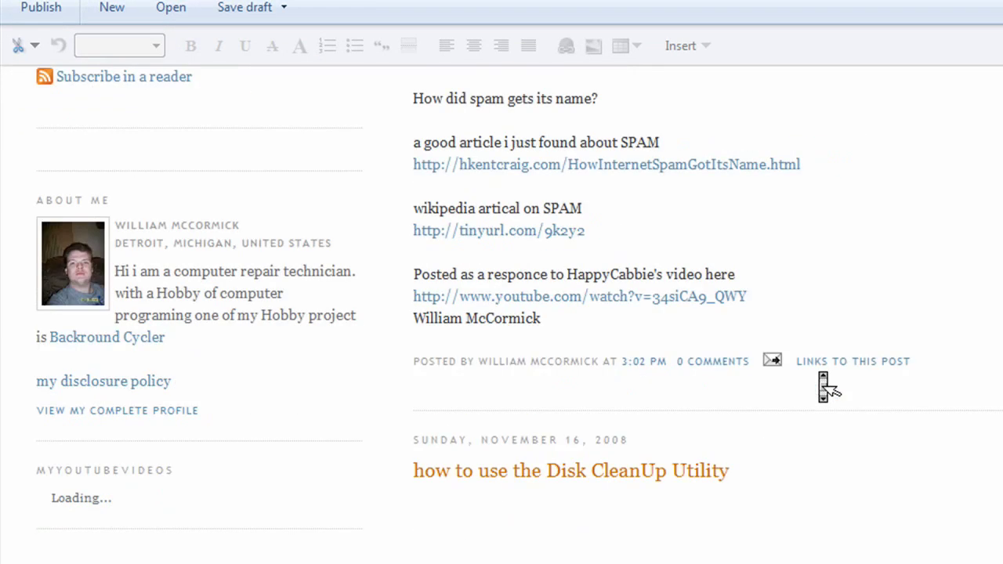
middle_click(821, 381)
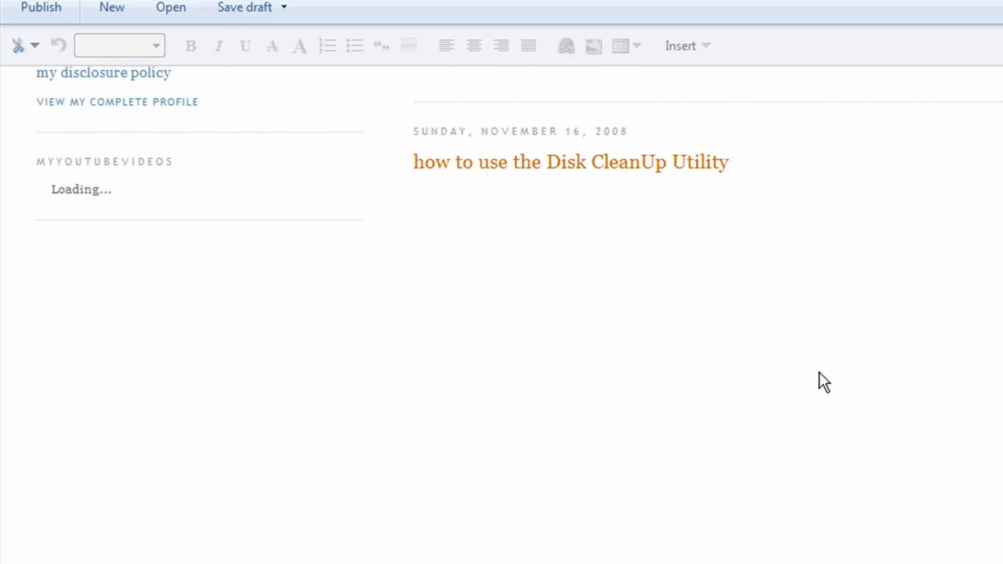
middle_click(819, 374)
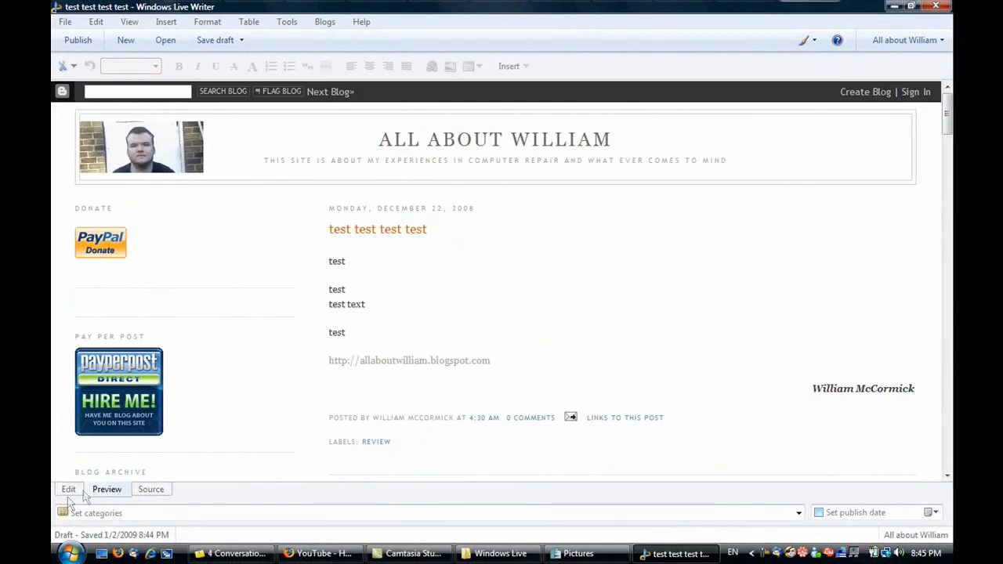
click(69, 493)
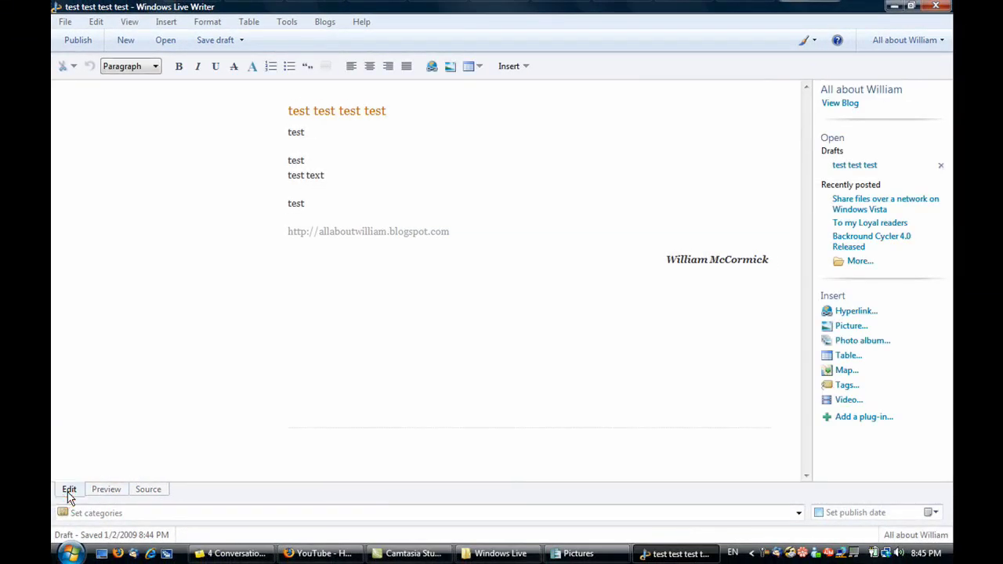
click(431, 331)
text(a)
- Copy the YouTube video's page address from Firefox's address bar and return to Live Writer
click(320, 553)
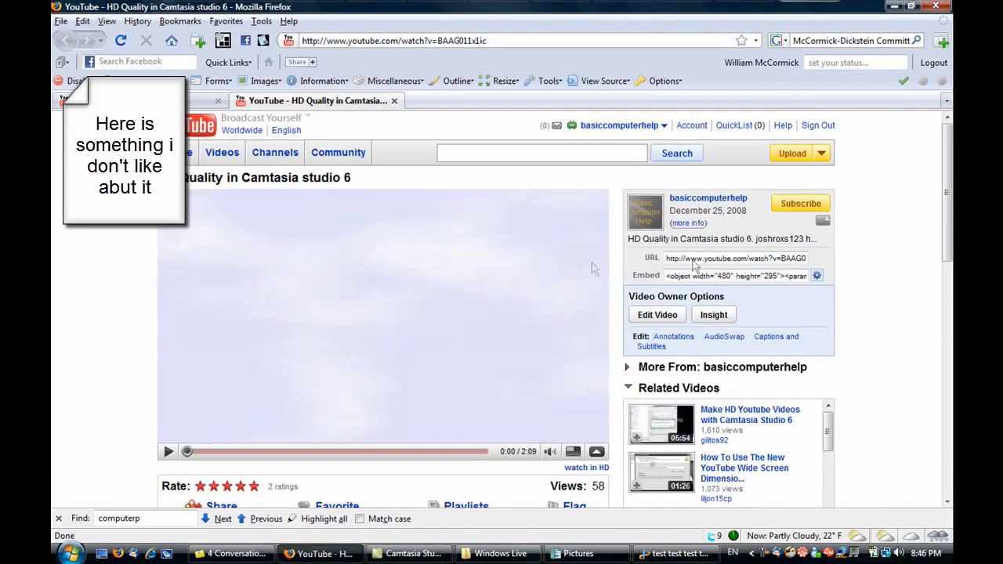
right_click(496, 40)
click(523, 86)
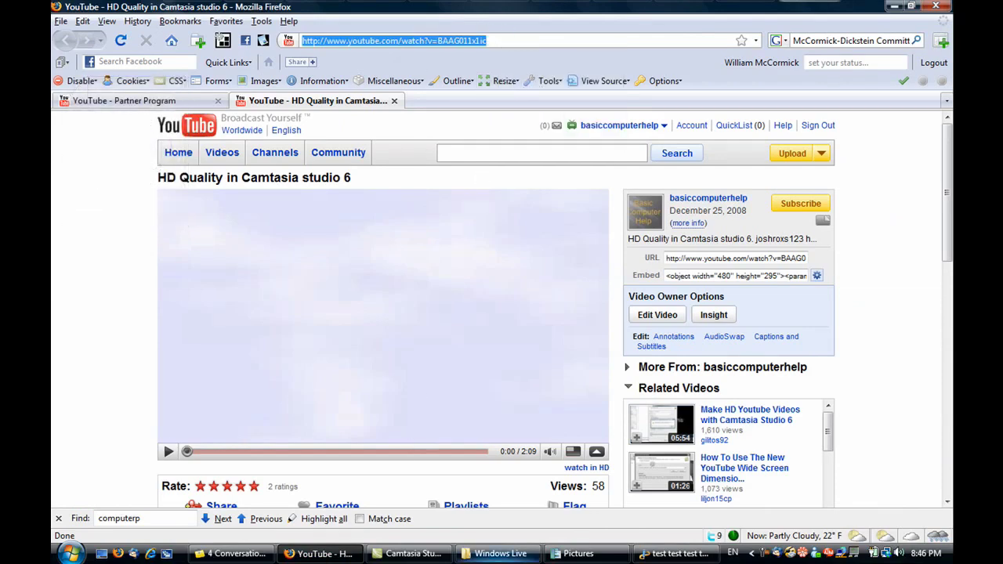
click(674, 554)
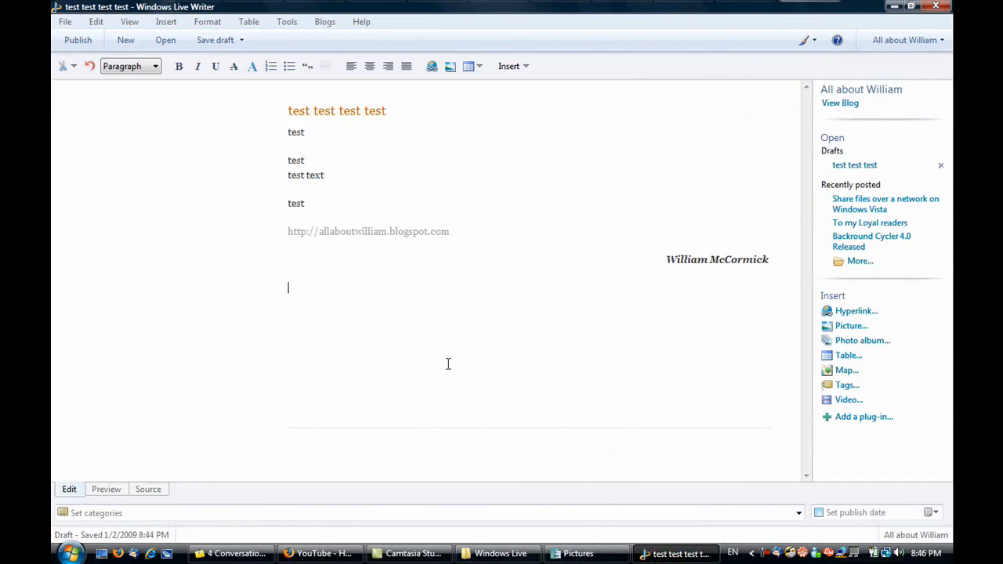
- Paste the YouTube address below the signature, embedding the video as a 425×355 embed
click(448, 363)
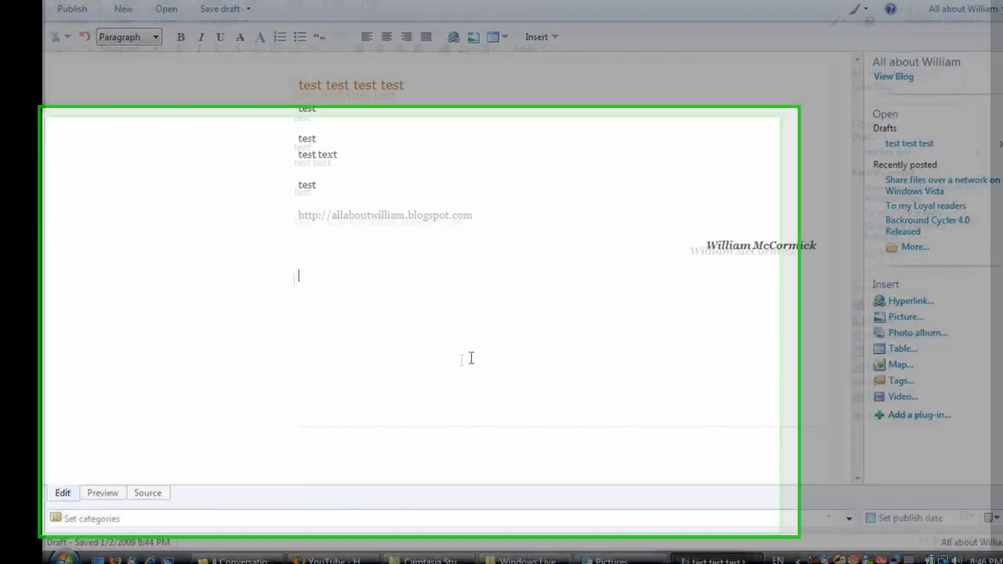
key(ctrl+v)
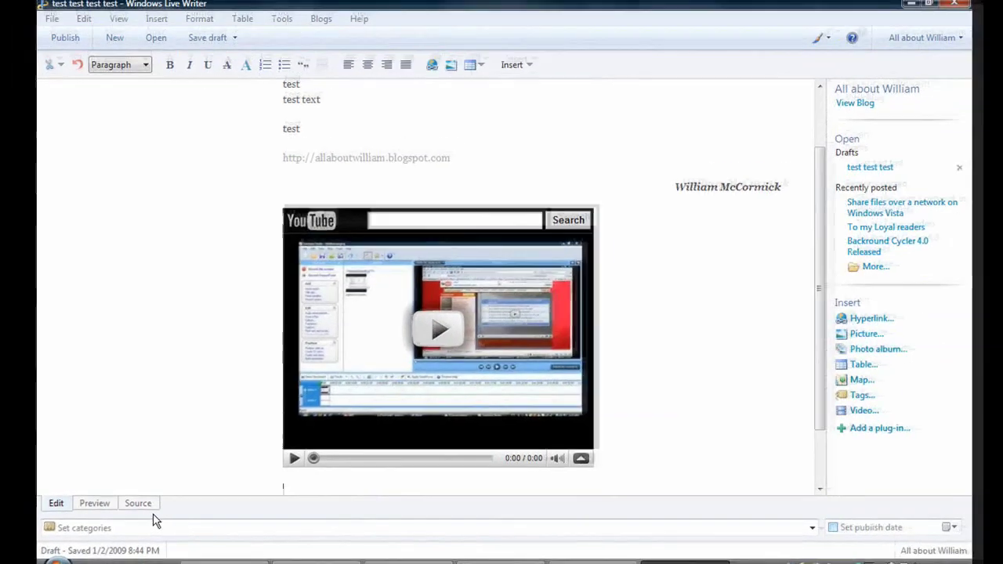
click(138, 503)
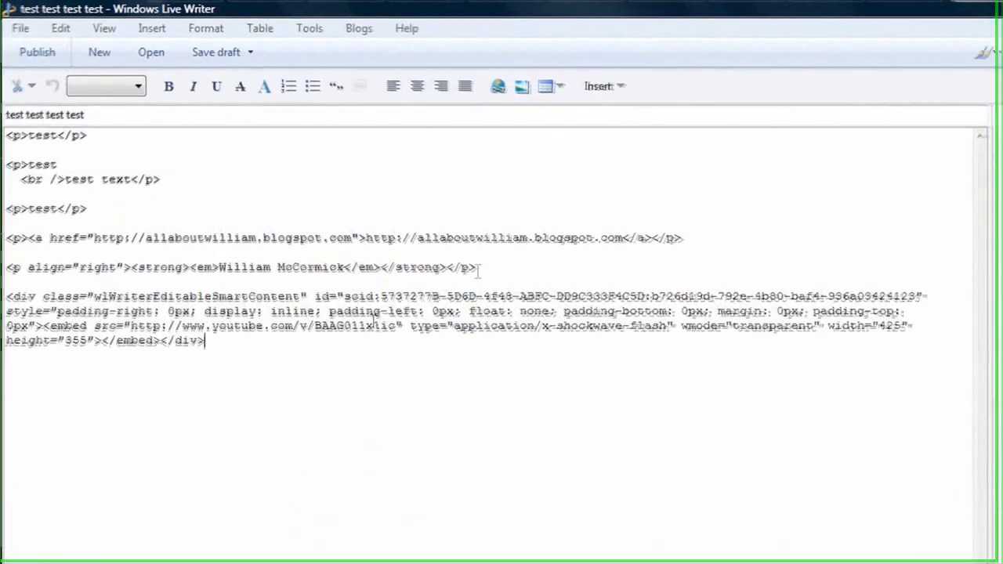
- In the HTML source, put the embed tag and the closing div on their own lines
double_click(41, 333)
click(42, 333)
key(Return)
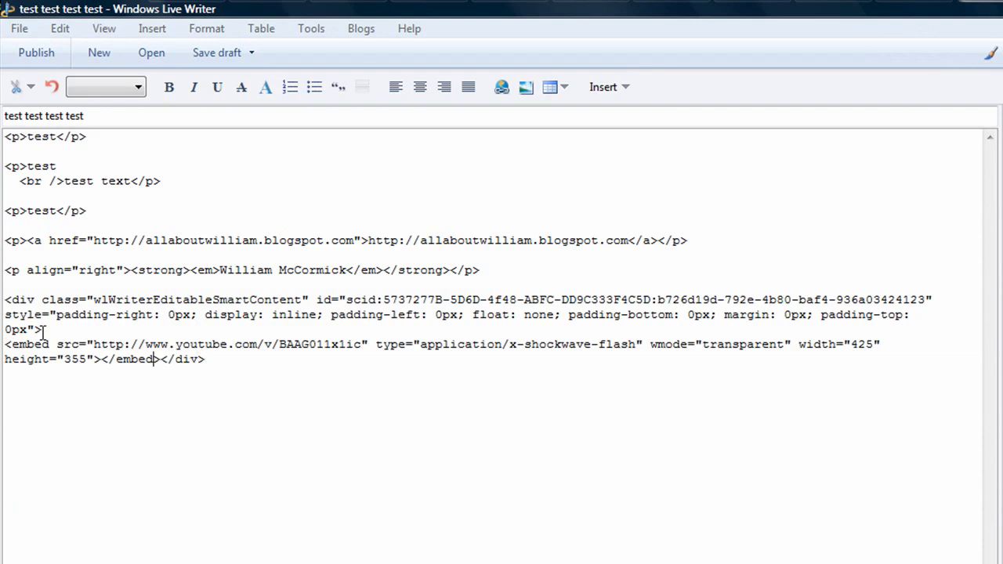
key(Return)
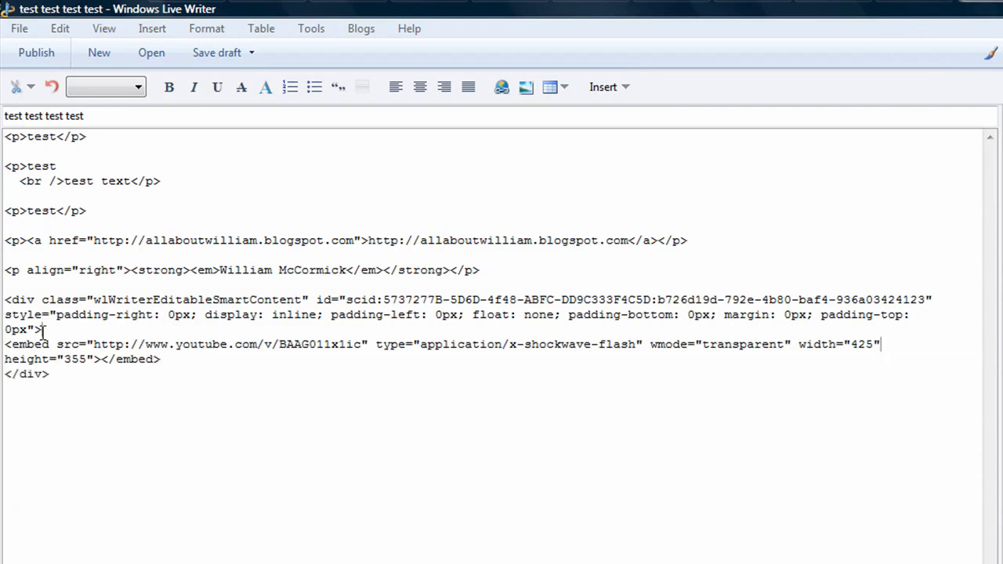
- Resize the embedded video to width 500 and height 400 and check it in editing view
key(Right)
key(Right)
key(Right)
key(Right)
key(Right)
key(Right)
key(Right)
key(Right)
key(Right)
key(Right)
key(Right)
key(Right)
key(Right)
key(Right)
key(Right)
key(Right)
key(Right)
key(Right)
key(Right)
key(Right)
key(BackSpace)
key(BackSpace)
key(BackSpace)
text(400)
key(BackSpace)
key(BackSpace)
key(BackSpace)
text(500)
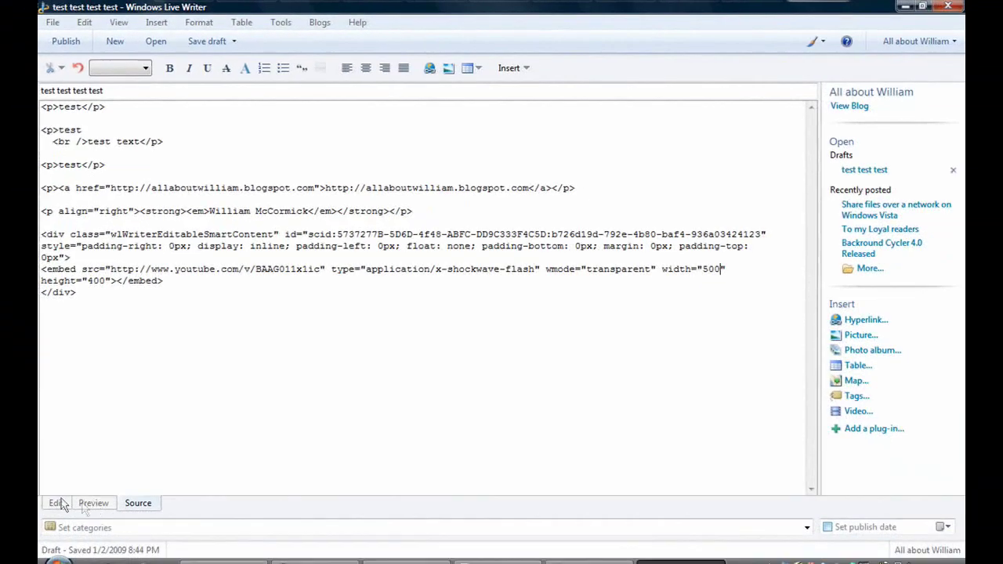
click(58, 503)
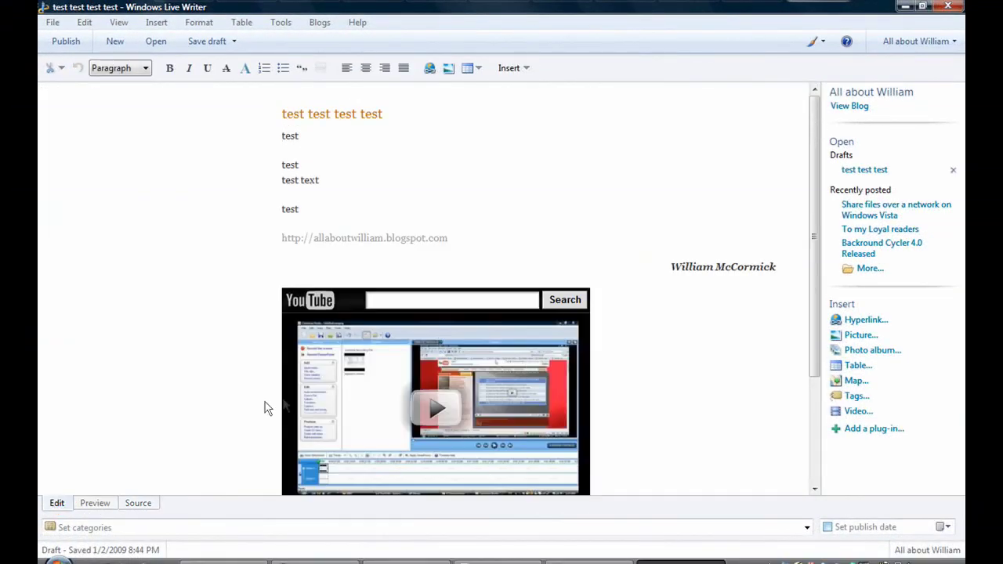
- Delete the whole div/embed video block from the post's HTML source
click(138, 503)
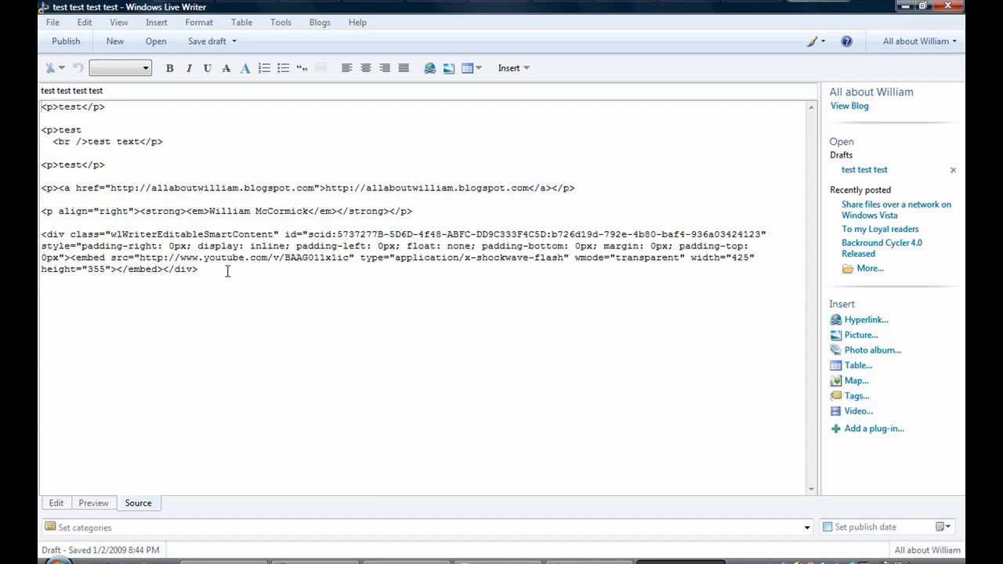
drag(227, 271, 51, 223)
key(Delete)
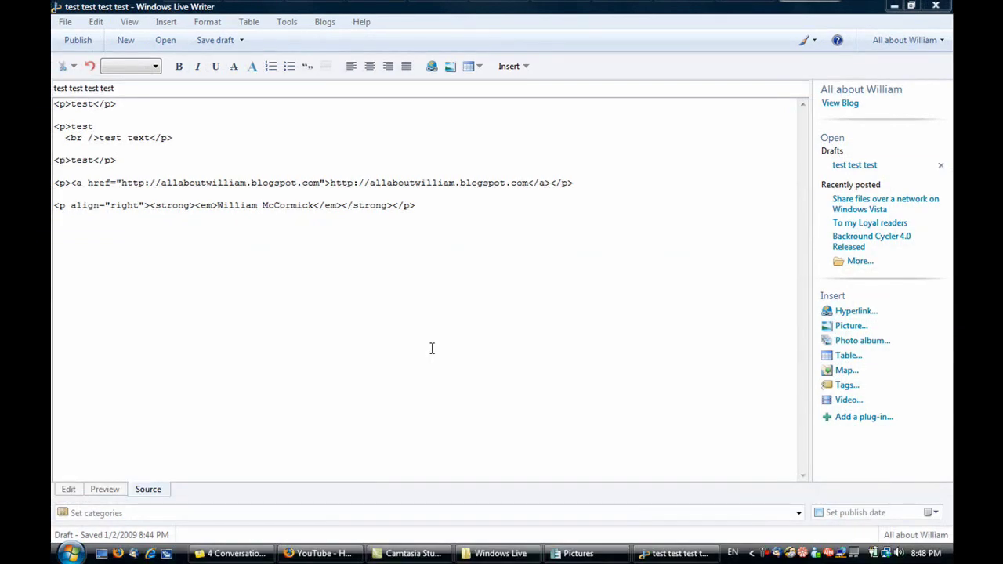
click(310, 553)
- Paste YouTube's own 480×295 embed code at the end of the post, after the signature
click(728, 275)
right_click(741, 275)
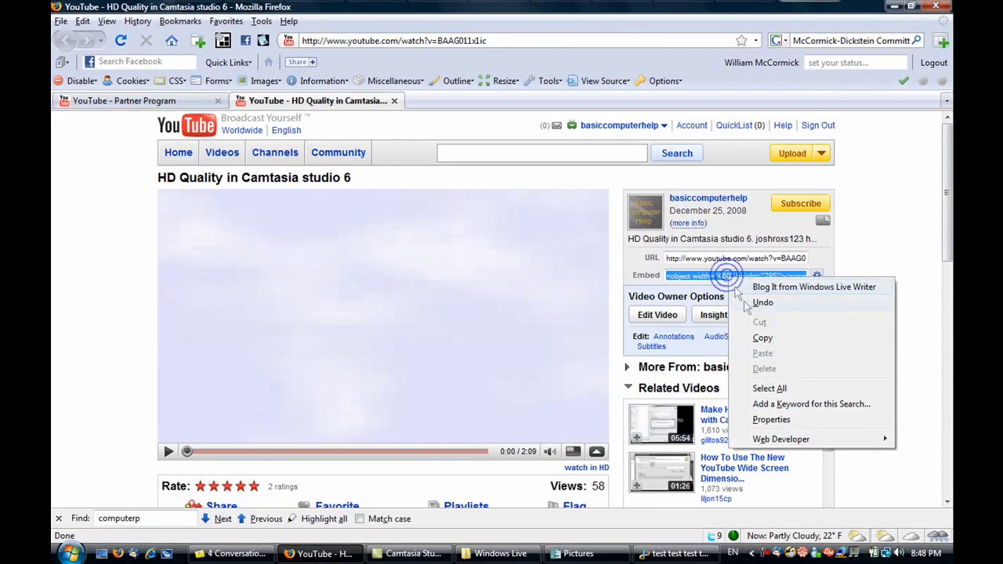
click(752, 337)
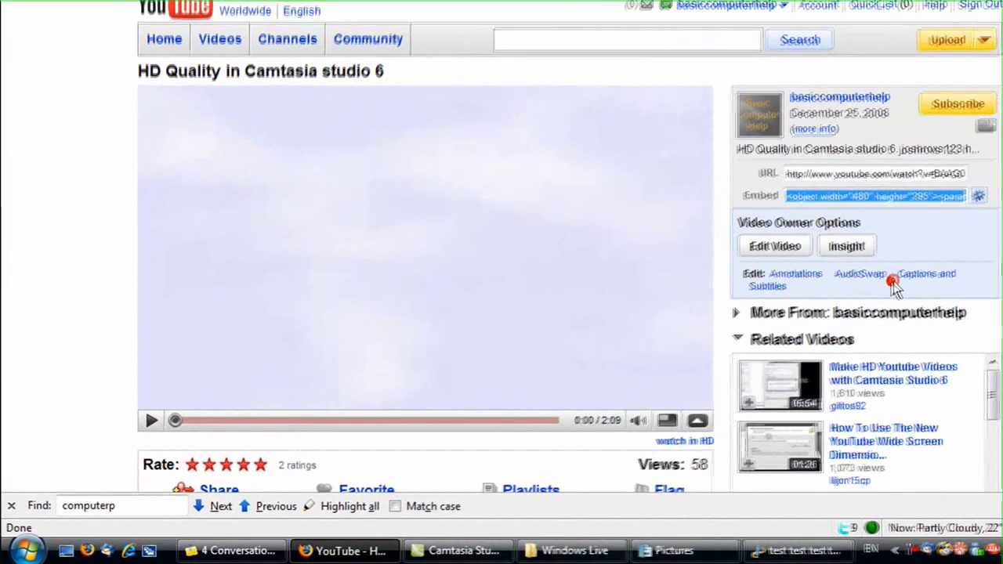
click(799, 551)
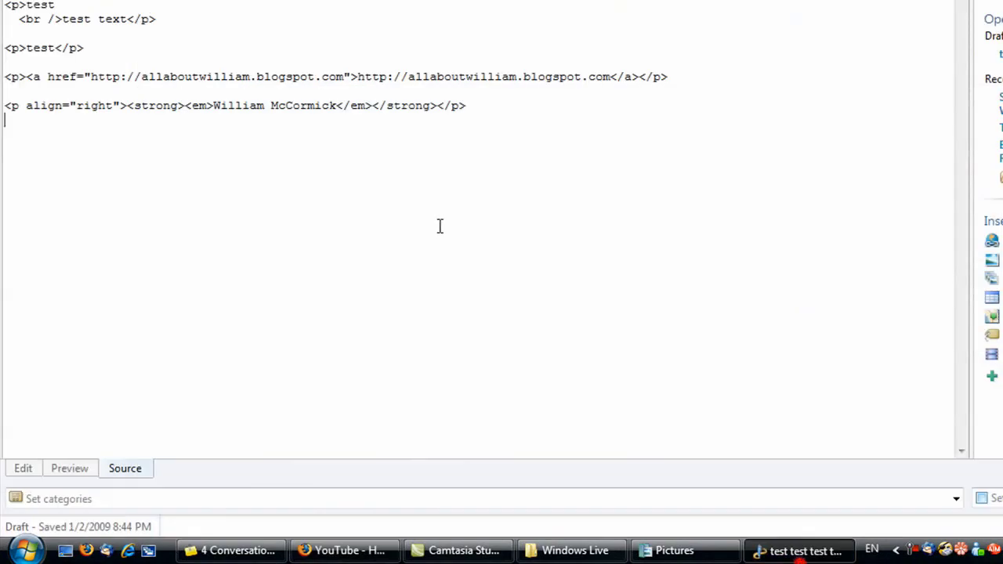
key(ctrl+v)
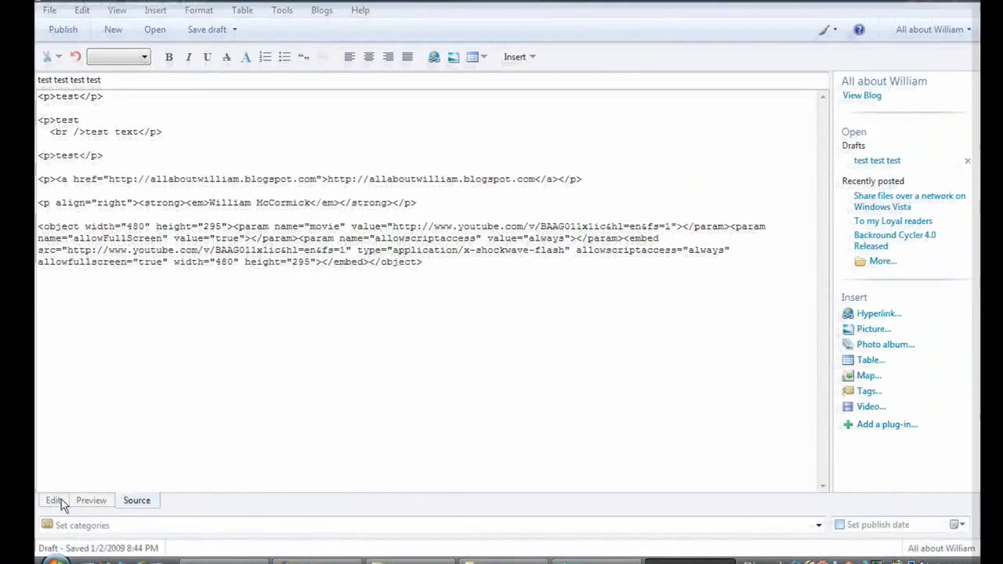
click(57, 501)
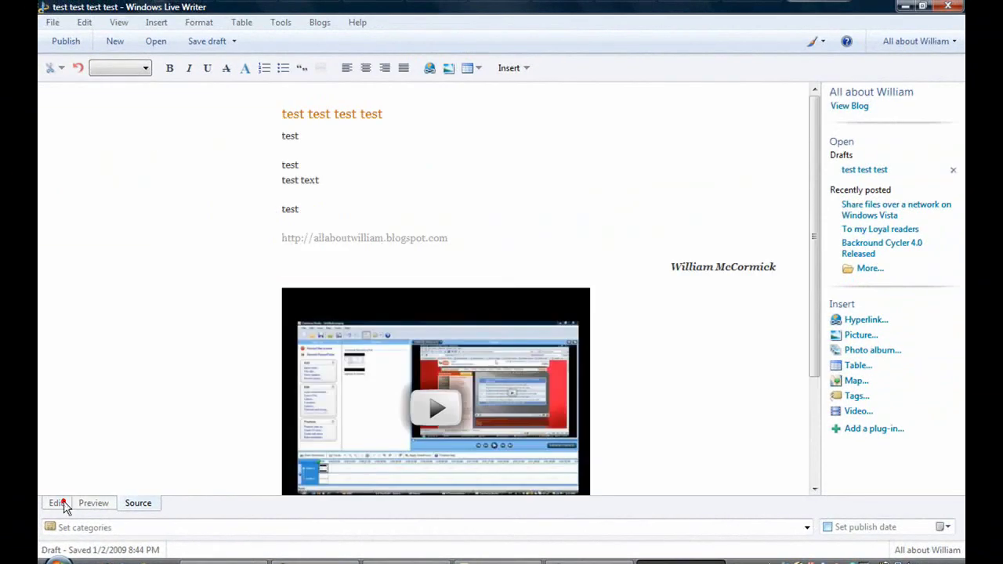
scroll(775, 334, down, 3)
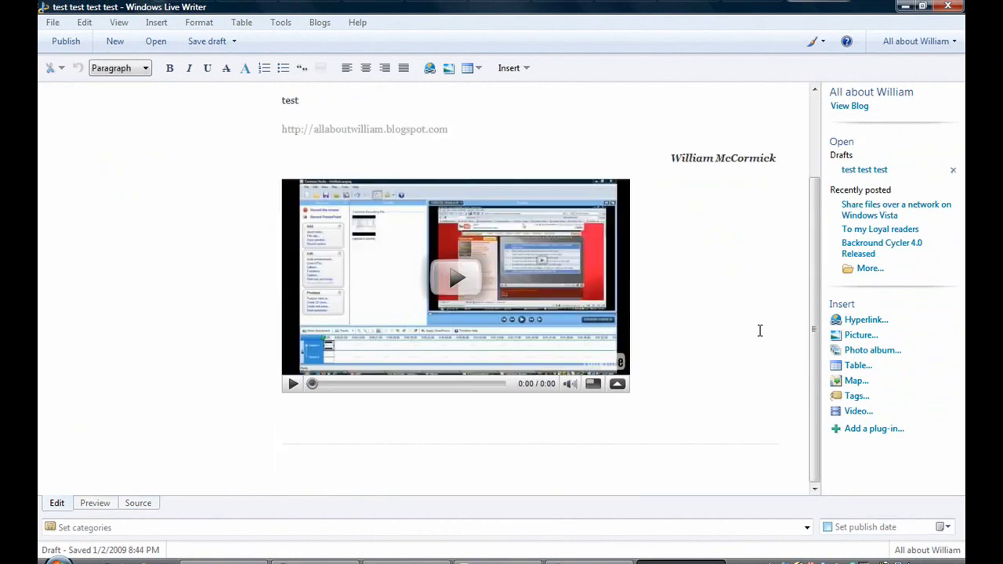
click(138, 503)
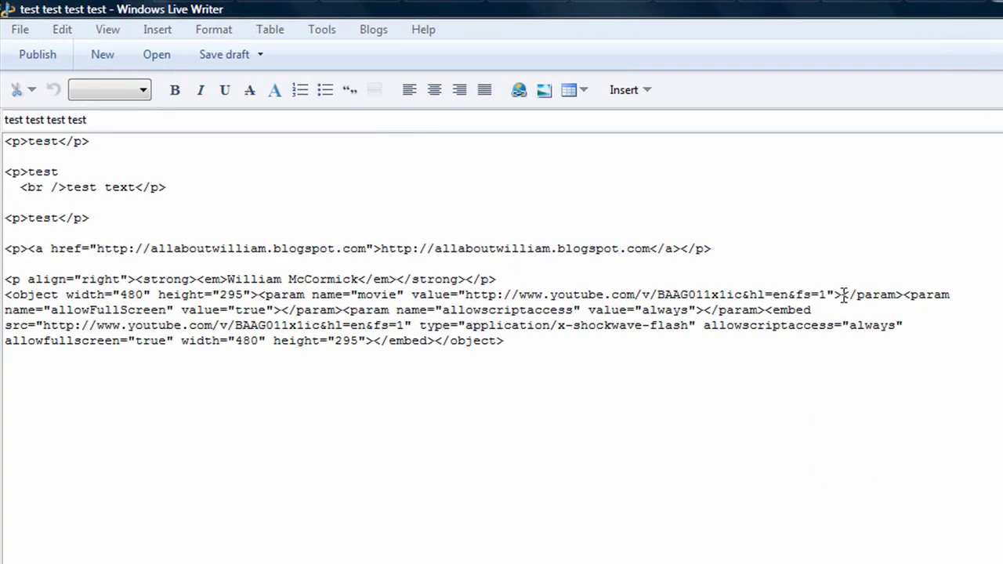
- Strip the object and param tags, leaving one 480×295 embed tag with a proper closing tag
click(254, 295)
key(Return)
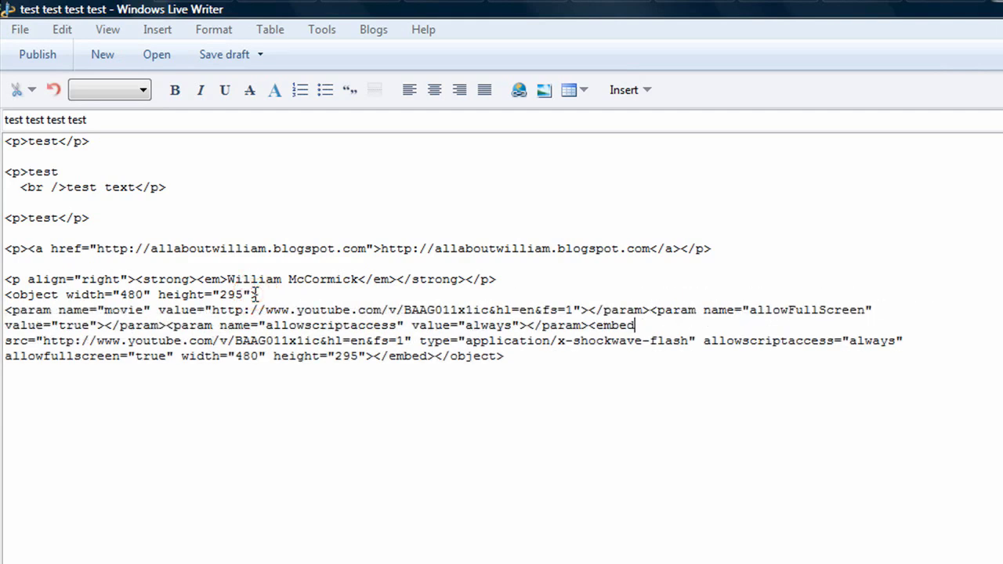
key(shift+Left)
key(shift+Left)
key(shift+Left)
key(shift+Left)
key(shift+Left)
key(shift+Left)
key(shift+Left)
key(shift+Left)
key(shift+Left)
key(shift+Left)
key(shift+Left)
key(shift+Left)
key(shift+Left)
key(shift+Left)
key(shift+Left)
key(shift+Left)
key(shift+Left)
key(shift+Left)
key(shift+Left)
key(shift+Left)
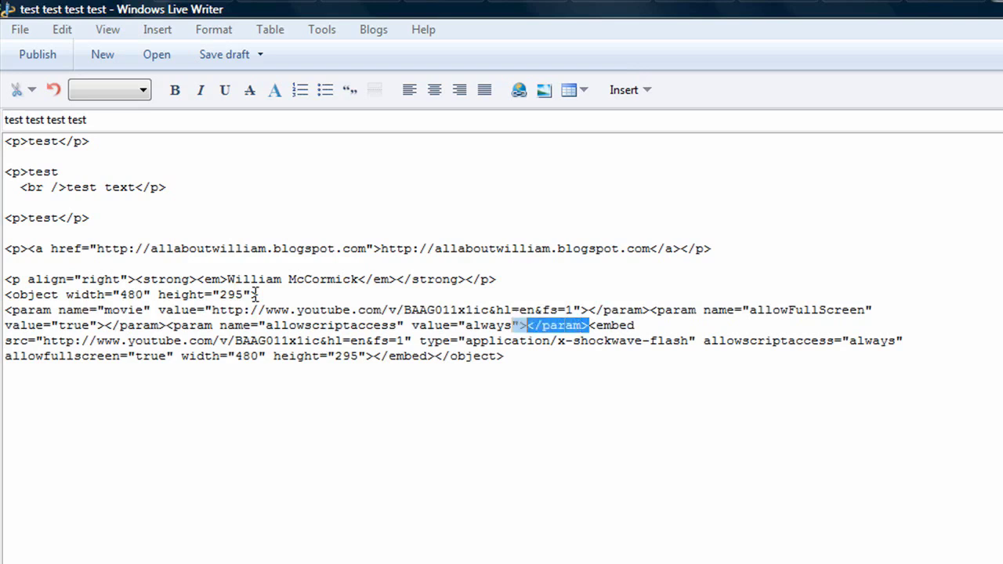
key(shift+Left)
key(shift+Left)
key(shift+Left)
key(shift+Left)
key(shift+Left)
key(shift+Left)
key(shift+Left)
key(shift+Left)
key(shift+Left)
key(shift+Left)
key(shift+Left)
key(shift+Left)
key(shift+Up)
key(shift+Left)
key(shift+Left)
key(shift+Left)
key(shift+Left)
key(shift+Left)
key(shift+Left)
key(shift+Left)
key(shift+Left)
key(shift+Left)
key(shift+Left)
key(shift+Left)
key(shift+Left)
key(shift+Left)
key(shift+Left)
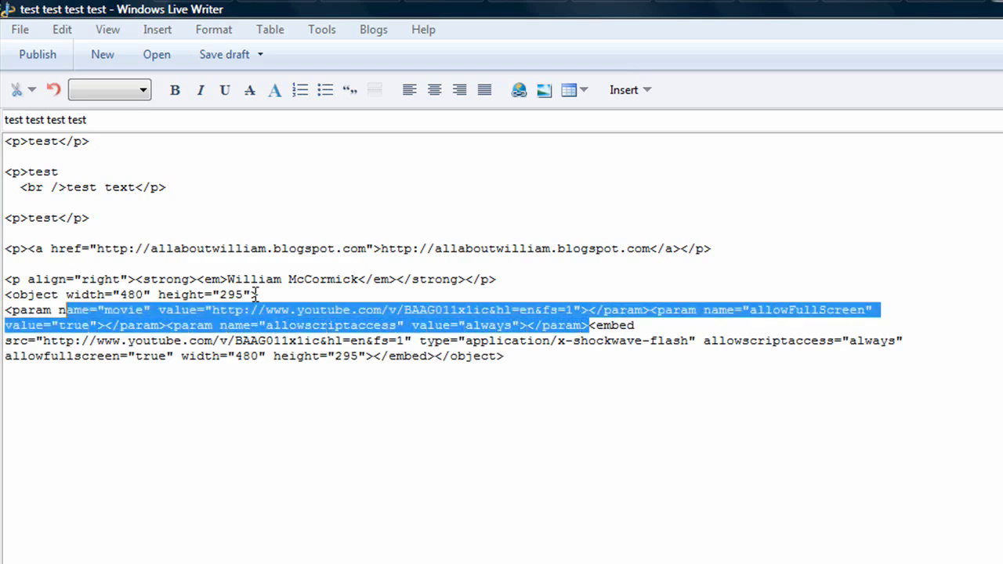
key(shift+Up)
key(shift+Left)
key(shift+Left)
key(shift+Left)
key(shift+Left)
key(shift+Left)
key(shift+Left)
key(shift+Left)
key(Delete)
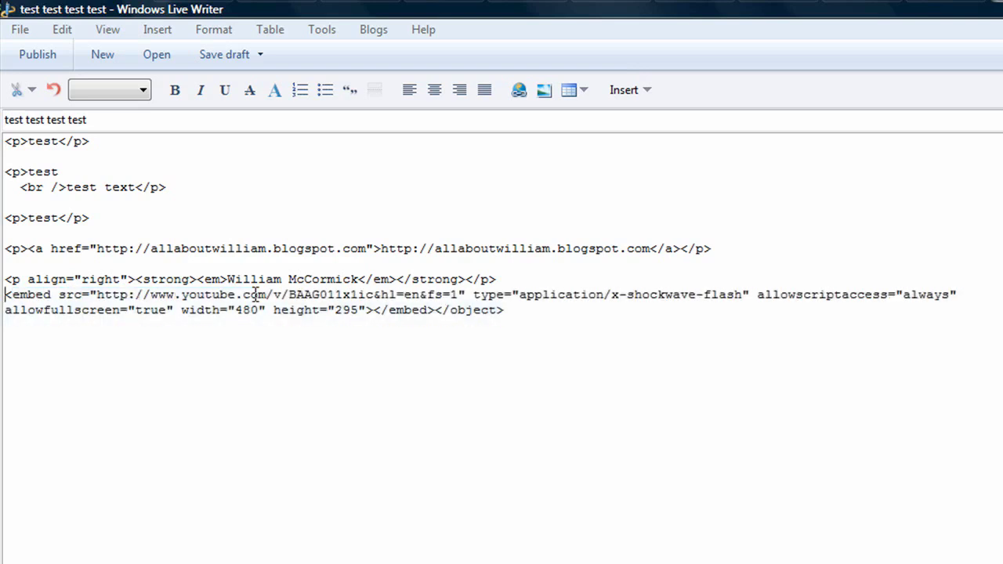
key(BackSpace)
key(BackSpace)
key(BackSpace)
key(BackSpace)
key(BackSpace)
key(BackSpace)
key(BackSpace)
key(BackSpace)
key(BackSpace)
key(BackSpace)
key(BackSpace)
key(BackSpace)
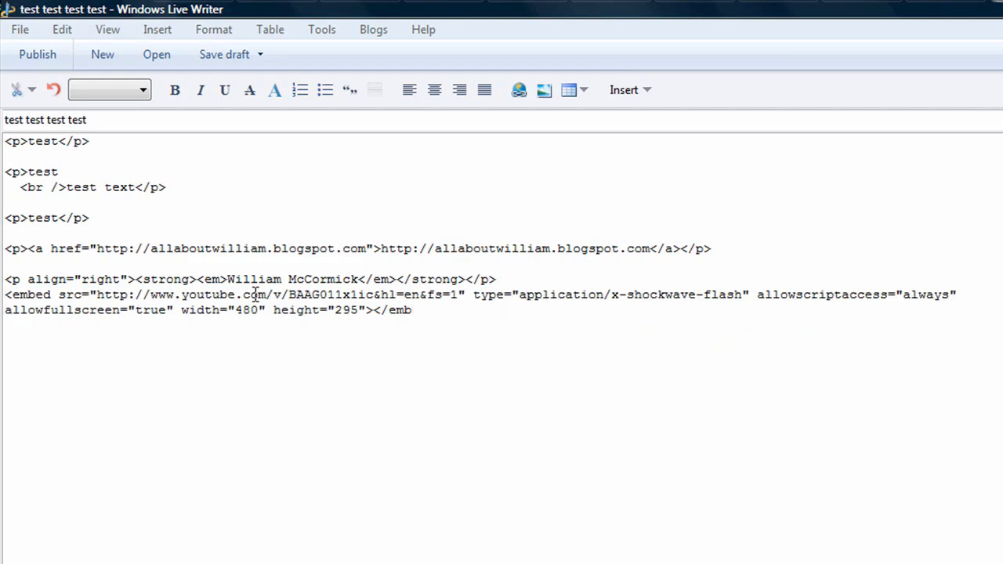
text(ed>)
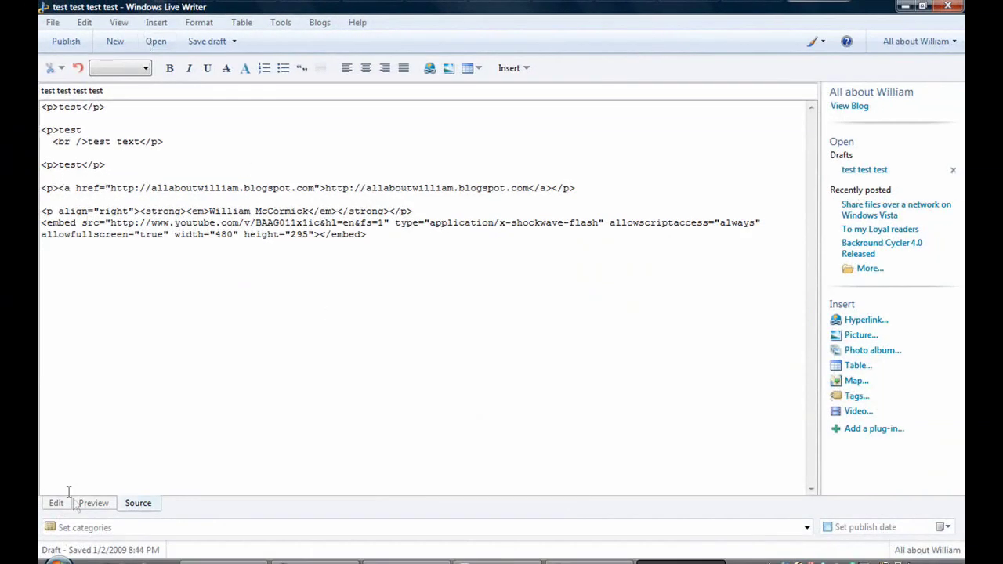
- Preview the post in the All About William theme, scrolling through text, link, signature and video
click(95, 504)
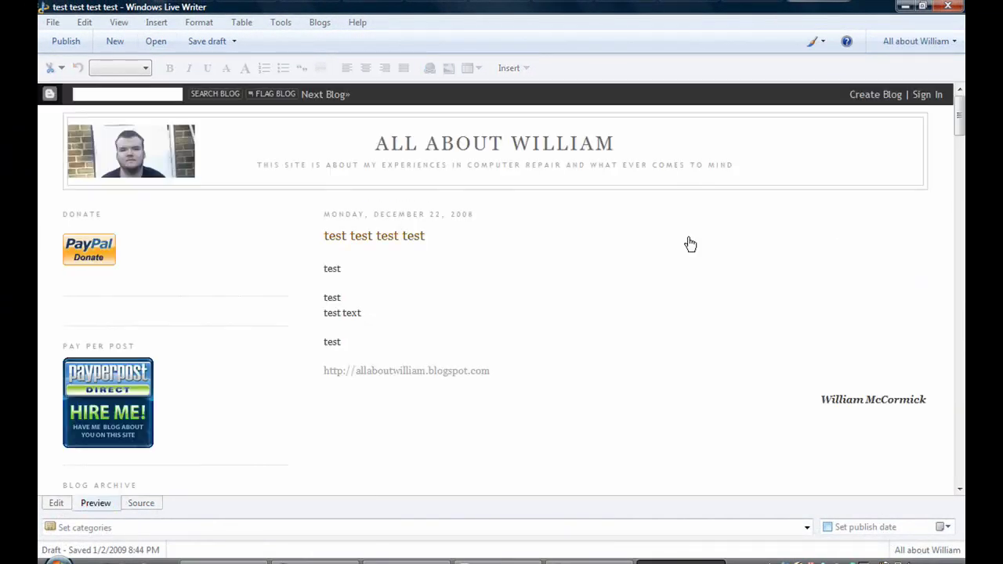
scroll(691, 245, down, 5)
scroll(691, 244, down, 3)
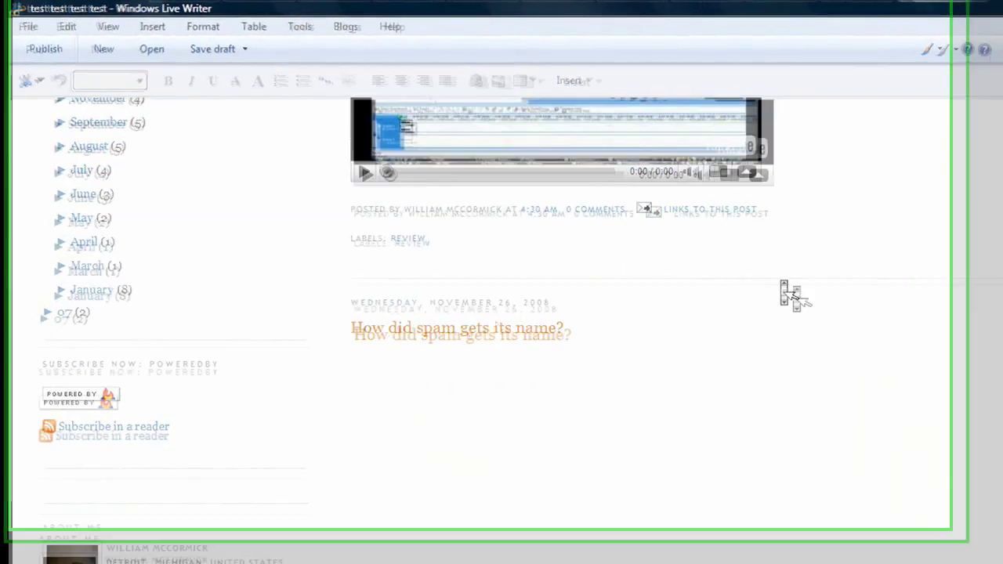
scroll(692, 245, up, 5)
scroll(828, 313, down, 1)
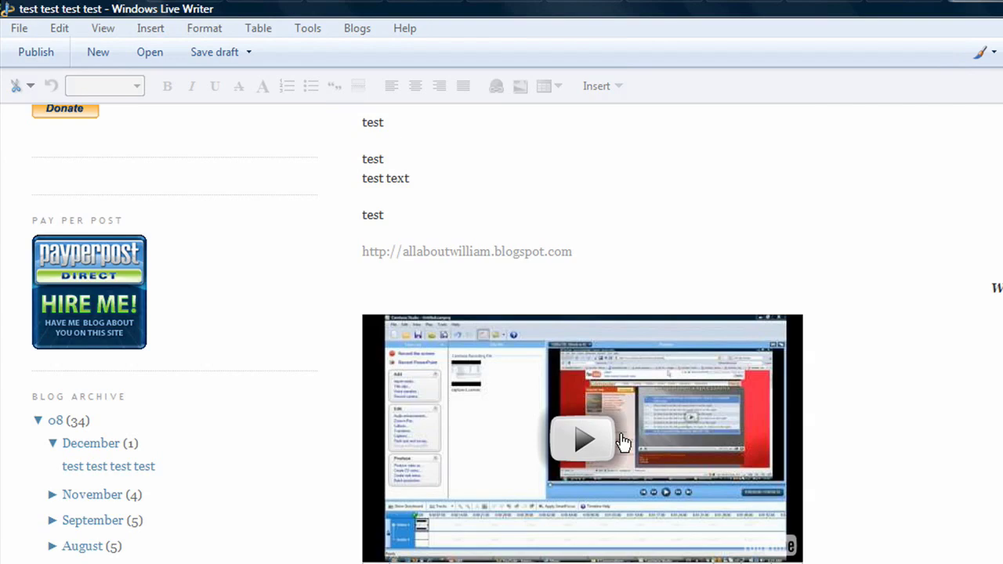
scroll(909, 414, up, 3)
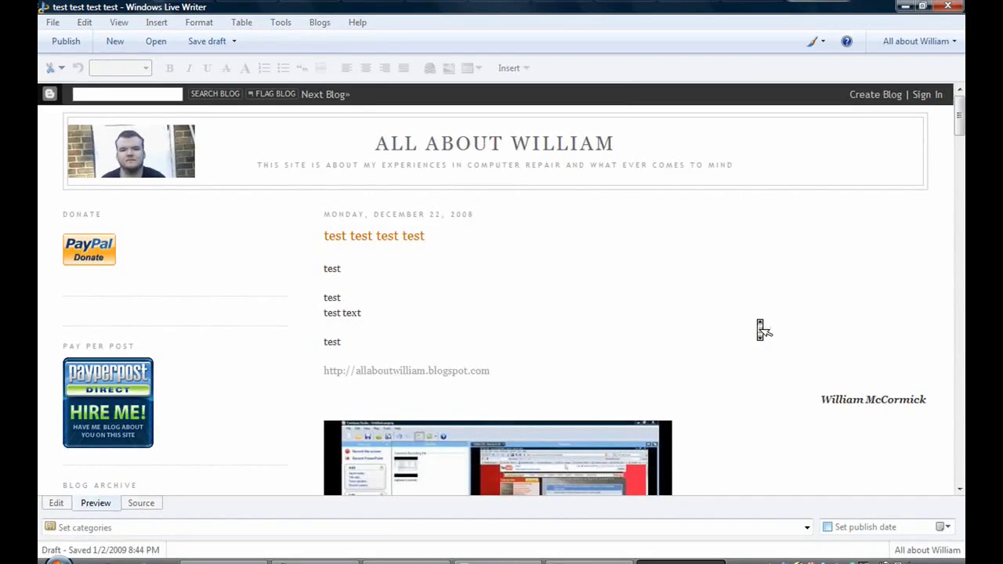
scroll(764, 330, down, 3)
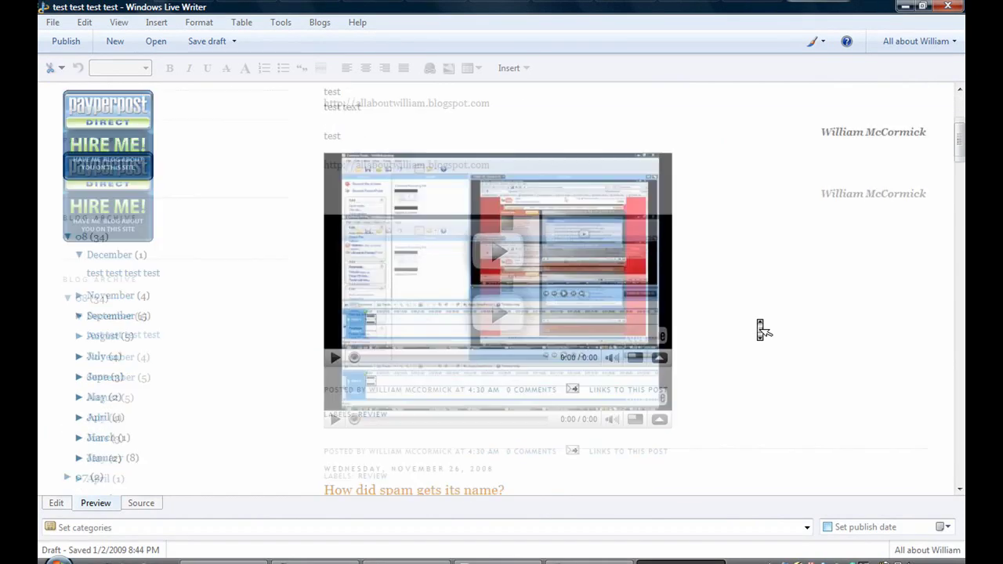
scroll(764, 329, up, 3)
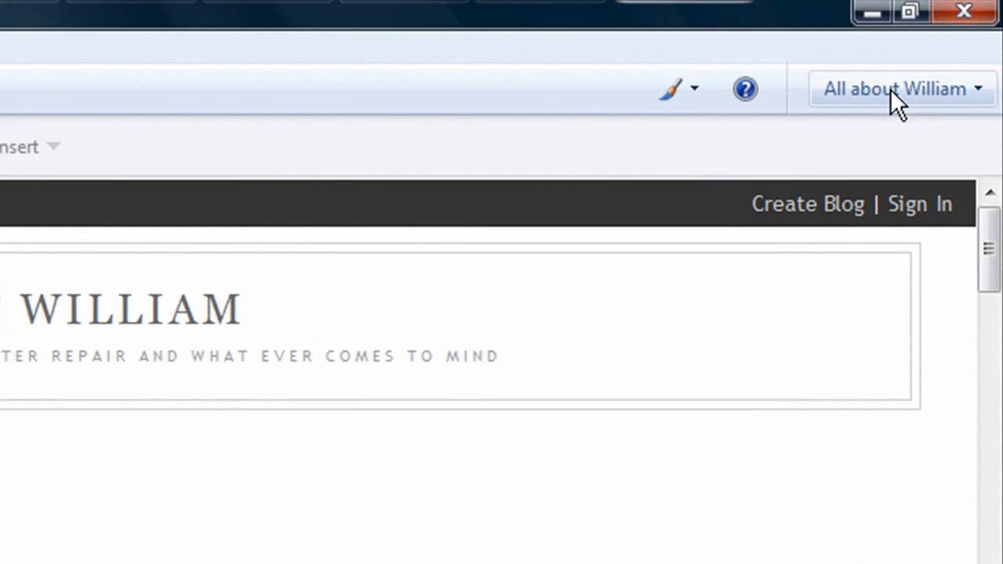
click(890, 89)
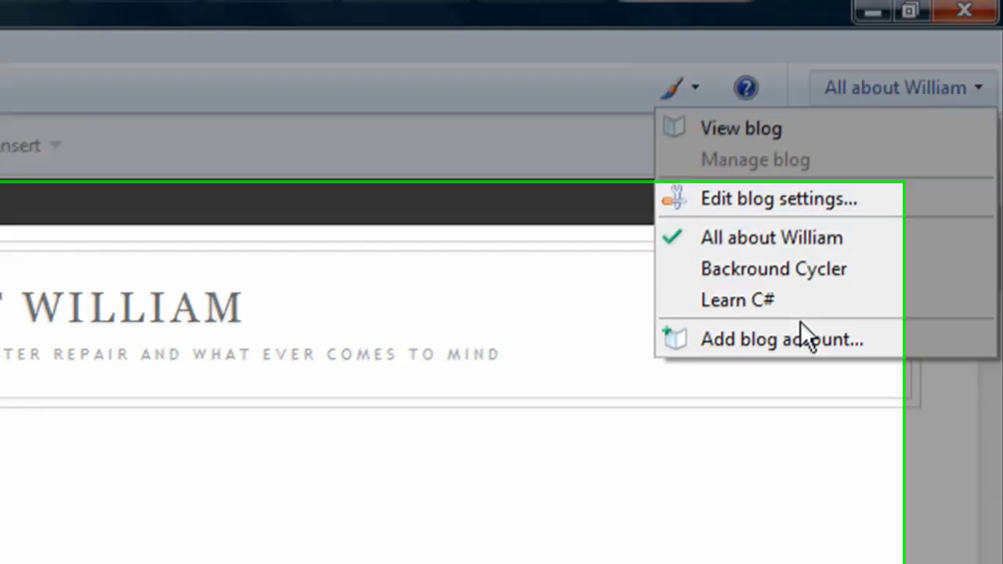
click(806, 338)
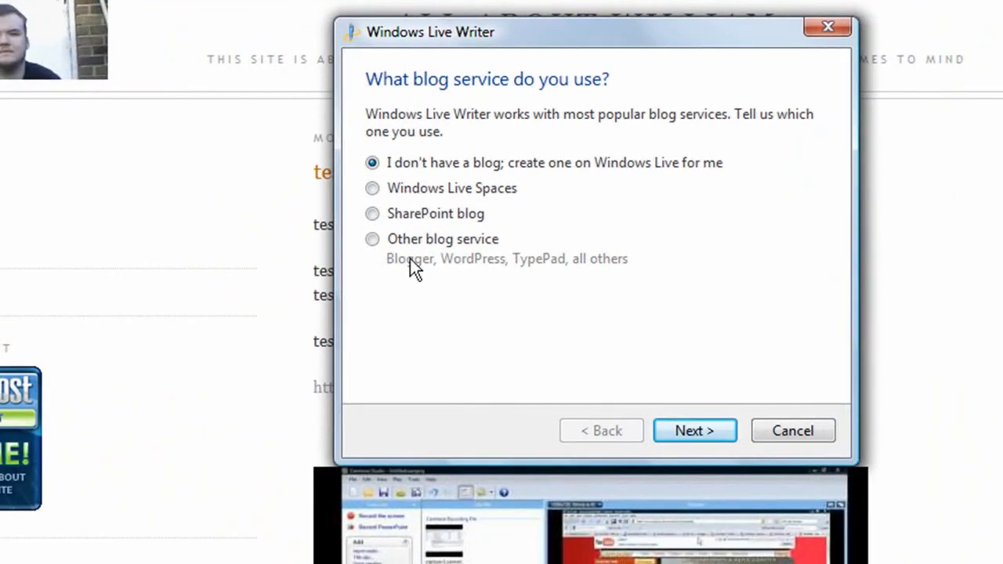
click(400, 248)
click(692, 437)
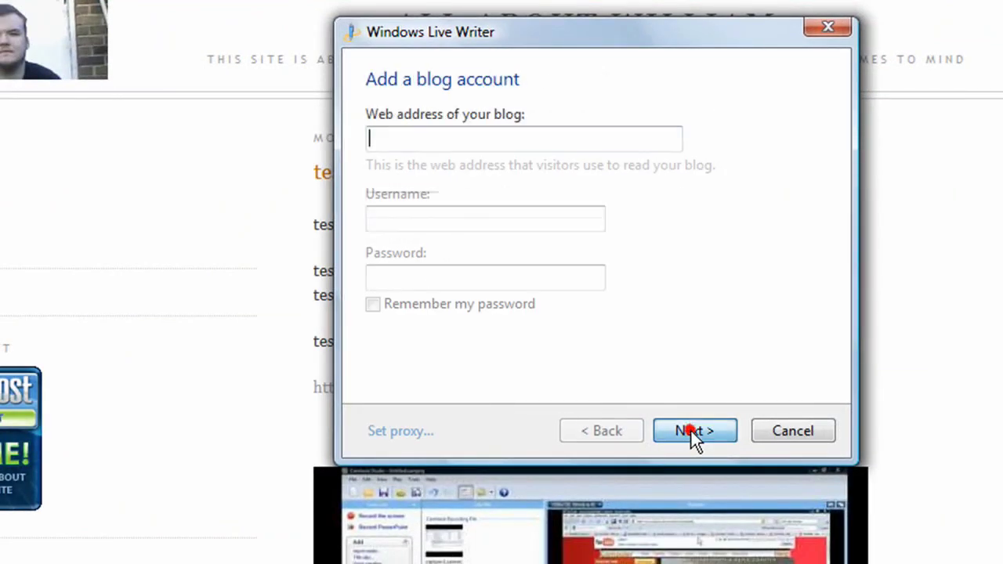
text(al)
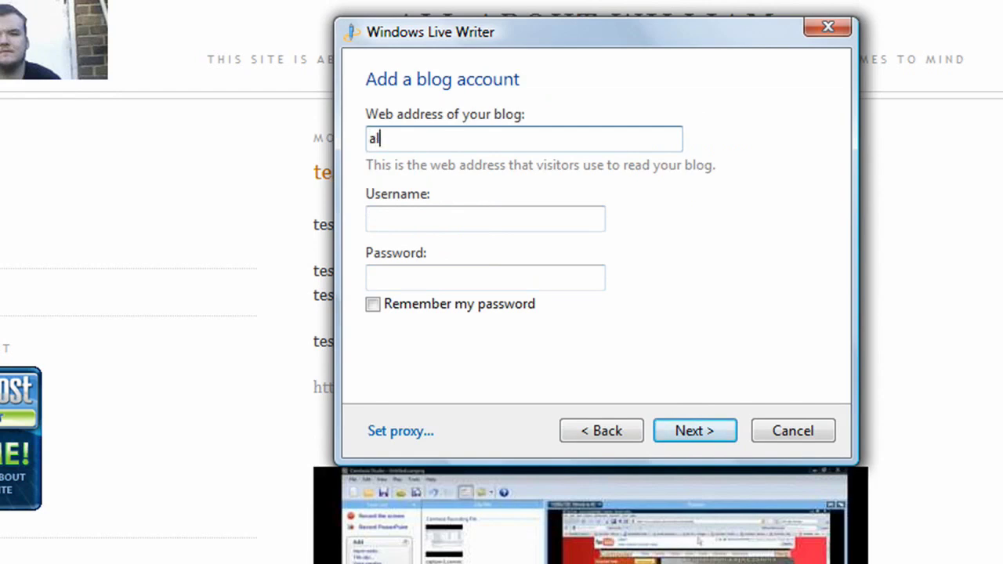
text(laboutwilliam.blog)
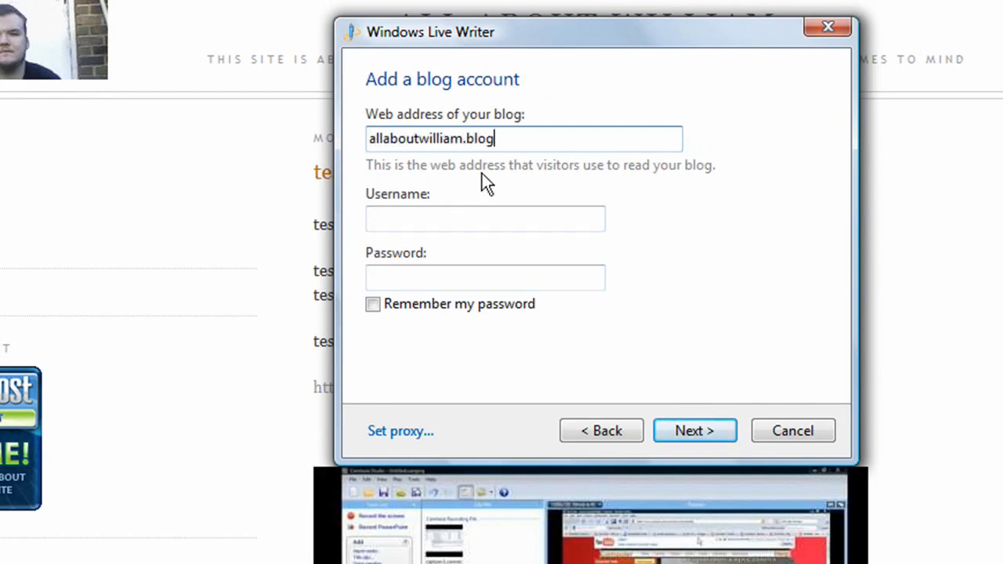
text(spot.com)
key(Tab)
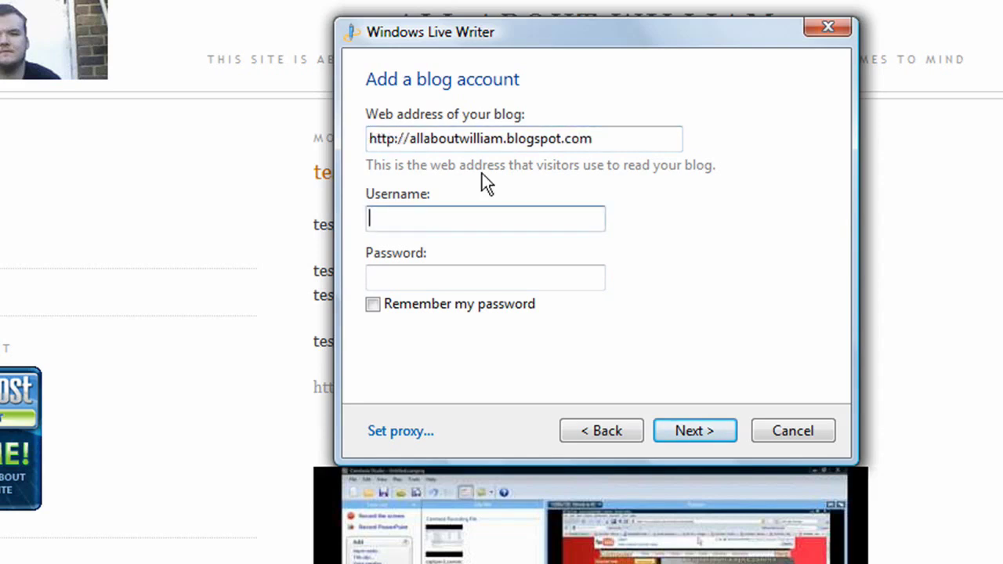
key(Tab)
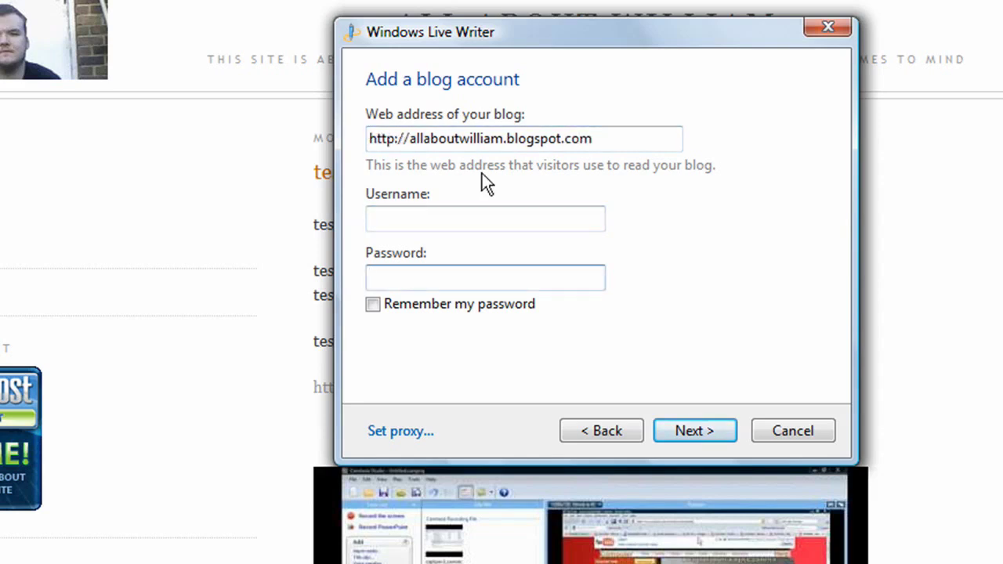
click(788, 433)
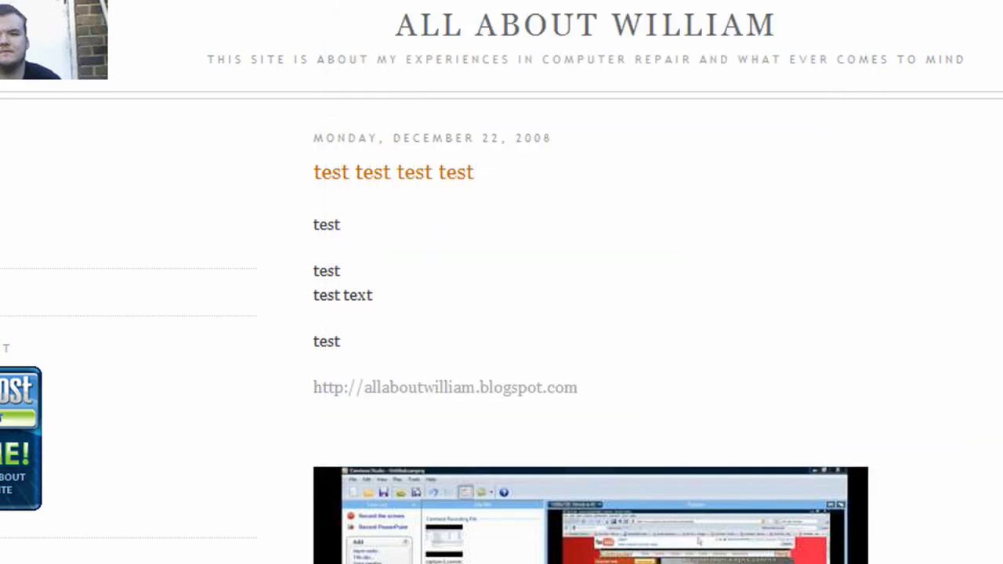